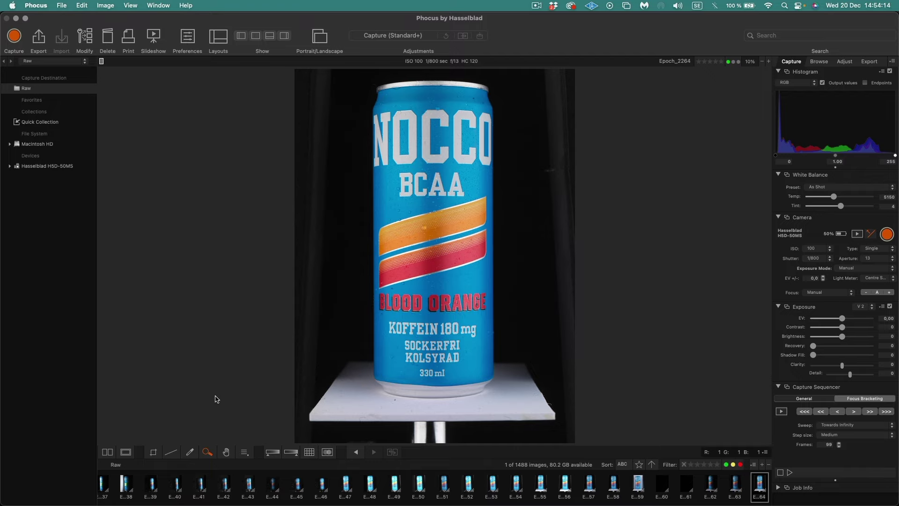
# Zoom in on the wet NOCCO can to check its focus at 100%
pyautogui.click(487, 246)
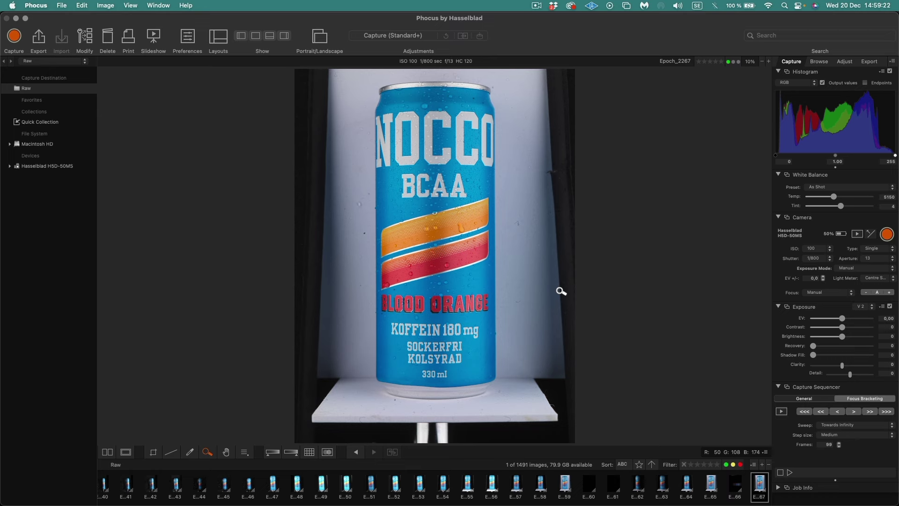
# Zoom in on the can's top, back out, then onto the label to check sharpness
pyautogui.click(447, 94)
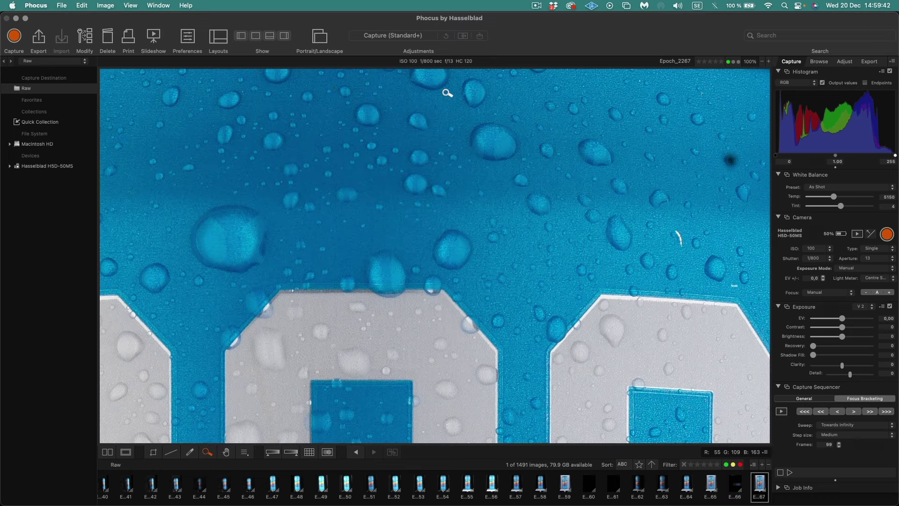
pyautogui.click(441, 219)
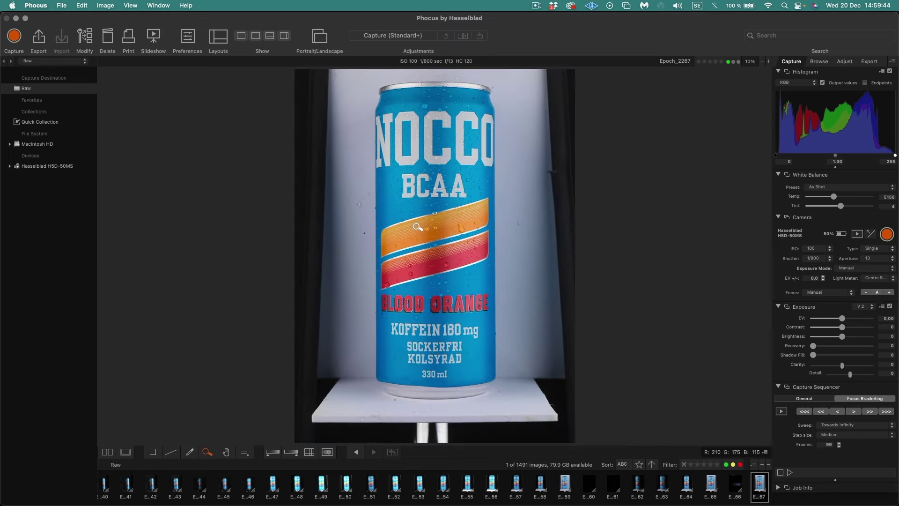
pyautogui.click(424, 310)
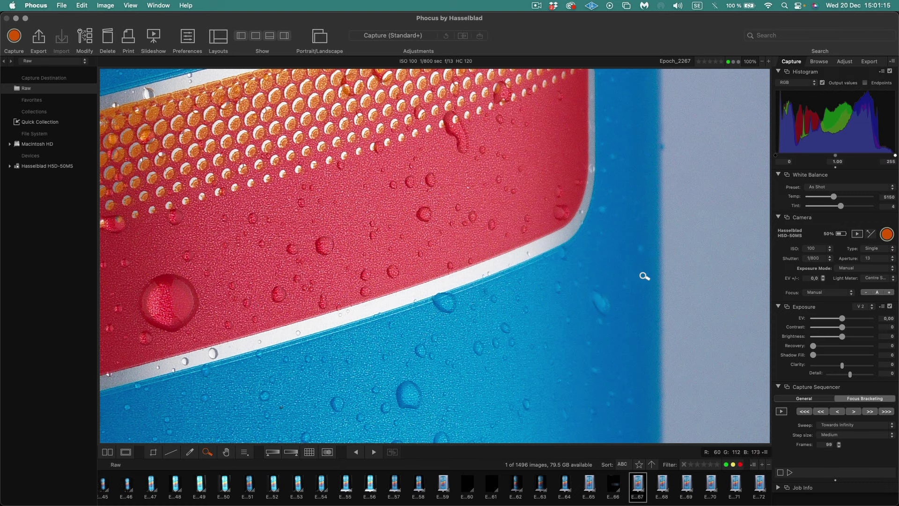
# Step through the bracketed frames from Epoch_2268 onward and zoom out to the whole can
pyautogui.click(662, 484)
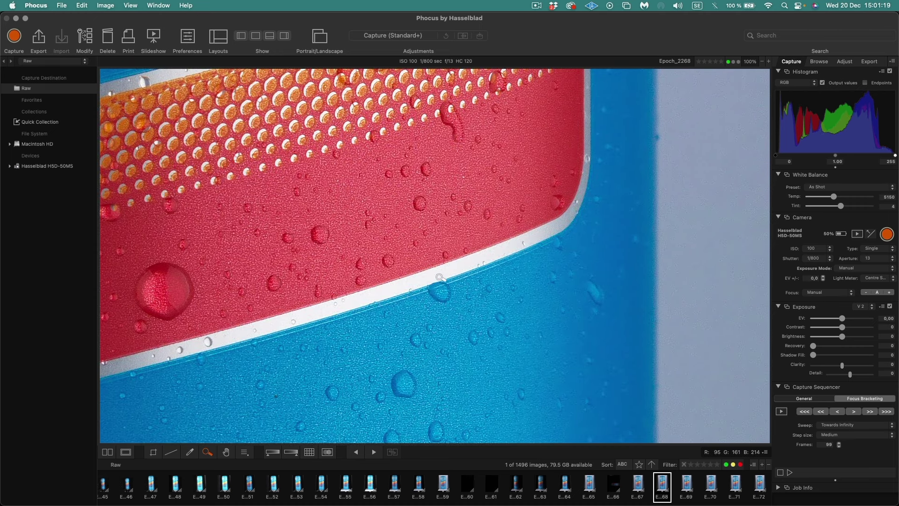
pyautogui.press('Right')
pyautogui.press('Right')
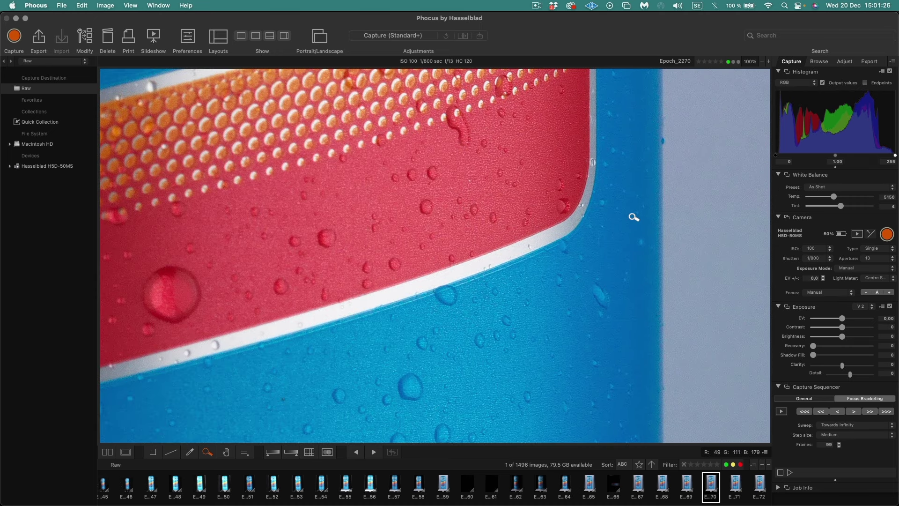
pyautogui.press('Right')
pyautogui.press('Right')
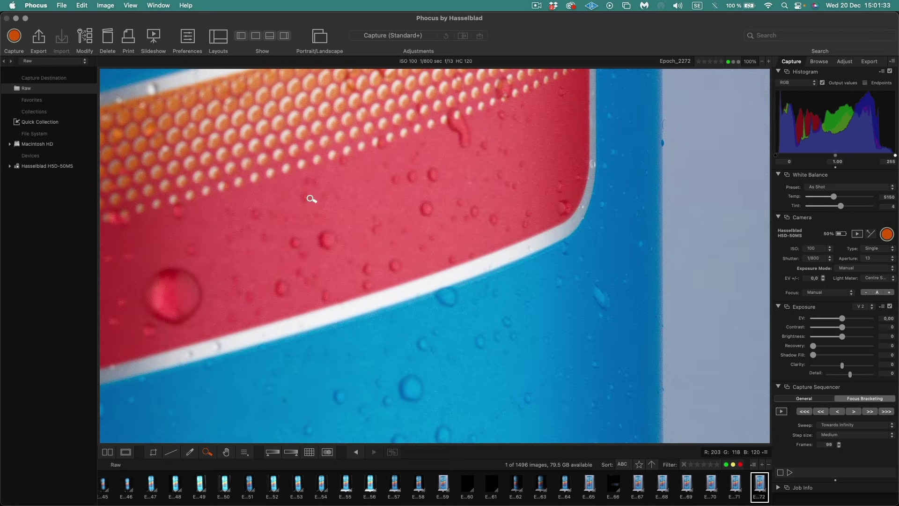
pyautogui.click(391, 249)
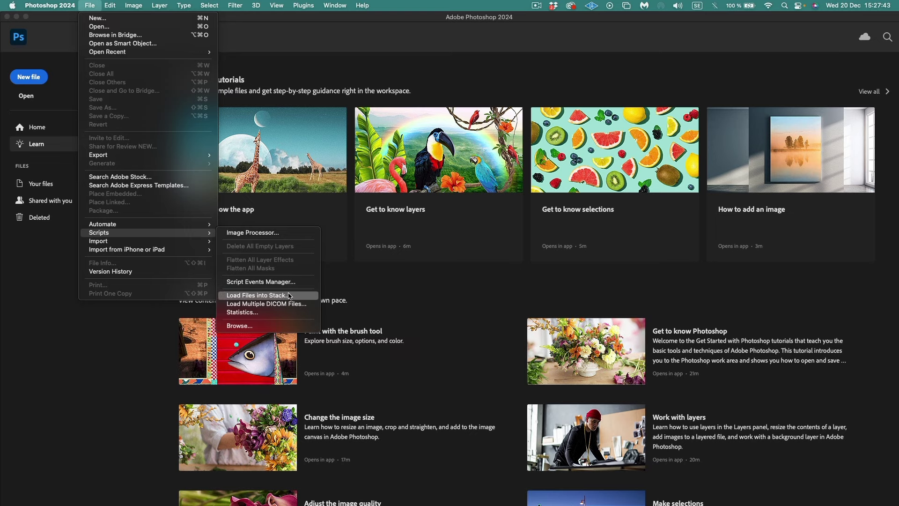
# Stack the six Epoch TIFFs from NOCCO/Blood Orange as auto-aligned layers in a new document
pyautogui.click(280, 295)
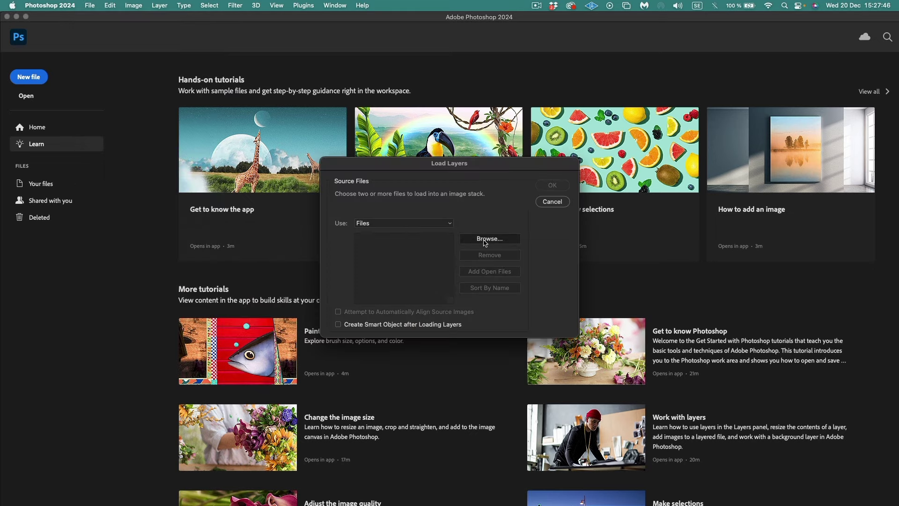
pyautogui.click(485, 239)
pyautogui.click(327, 141)
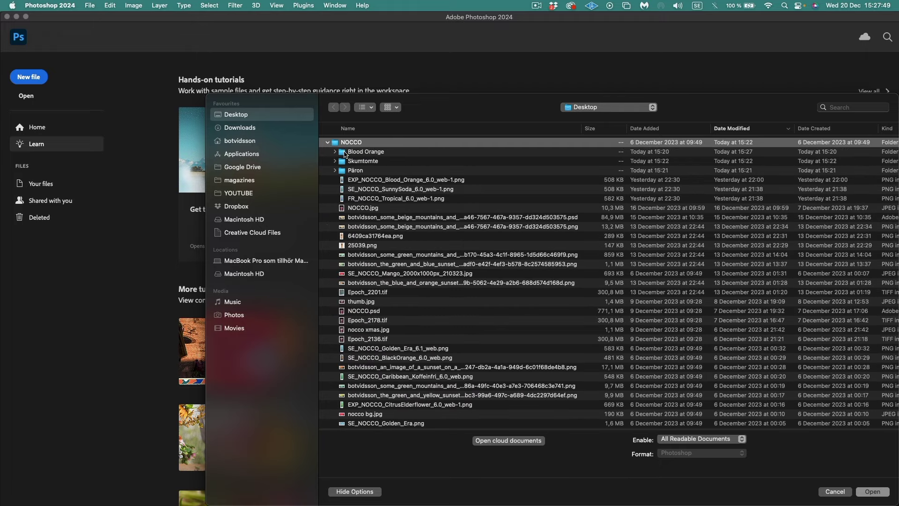
pyautogui.click(336, 152)
pyautogui.click(352, 162)
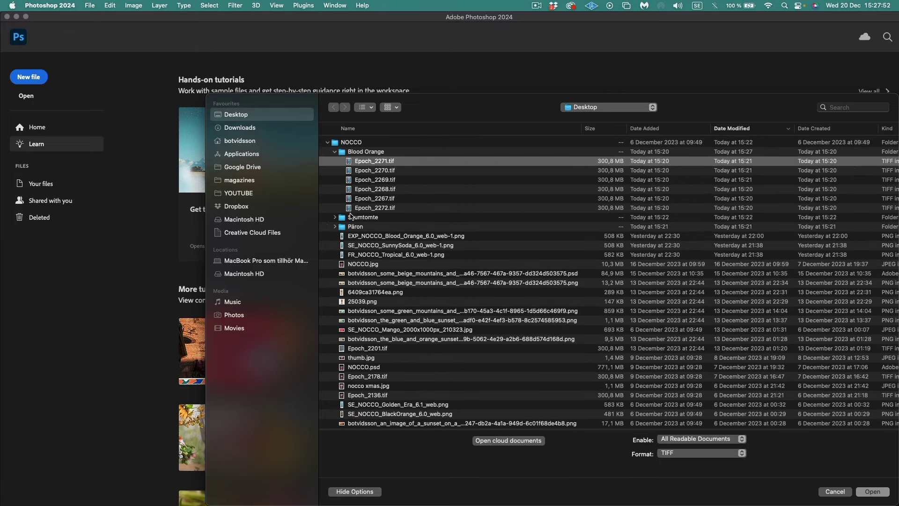
pyautogui.keyDown('shift'); pyautogui.click(349, 209); pyautogui.keyUp('shift')
pyautogui.click(872, 492)
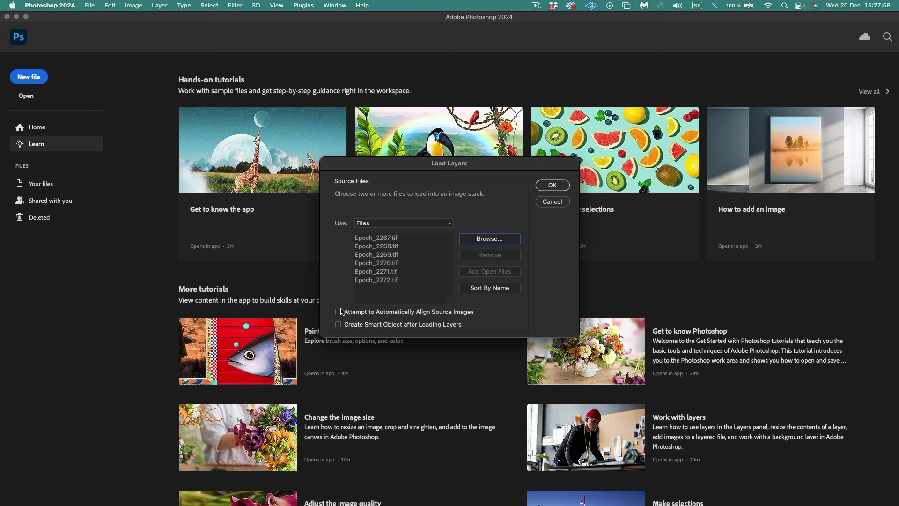
pyautogui.click(554, 186)
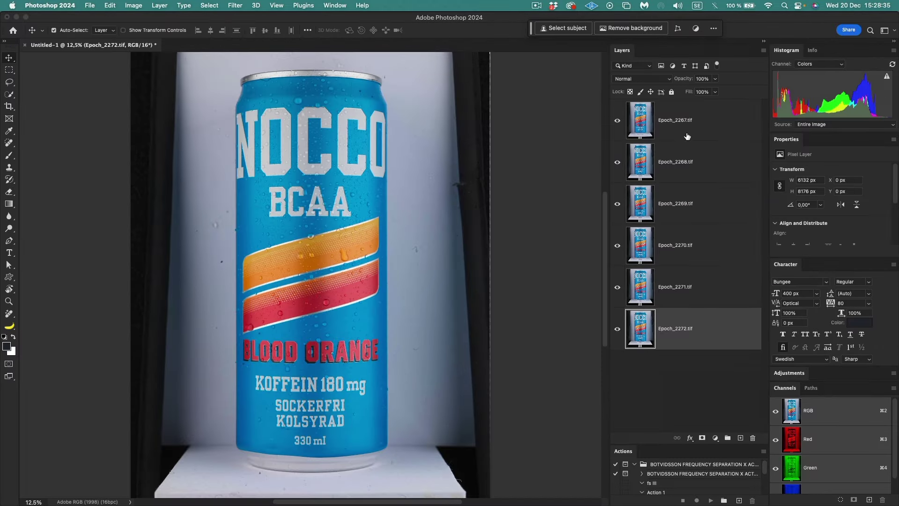
# Auto-blend the six Epoch layers with Stack Images and zoom in to inspect the can's stripes
pyautogui.click(87, 5)
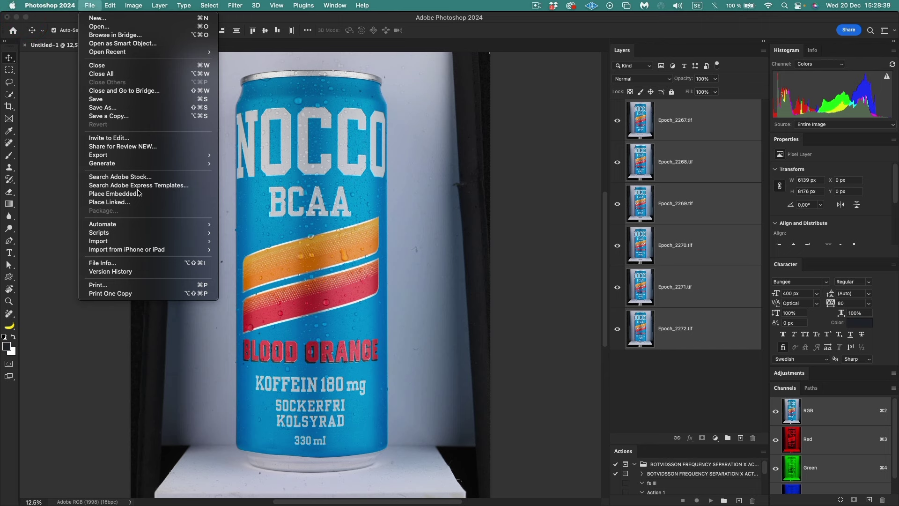
pyautogui.moveTo(109, 4)
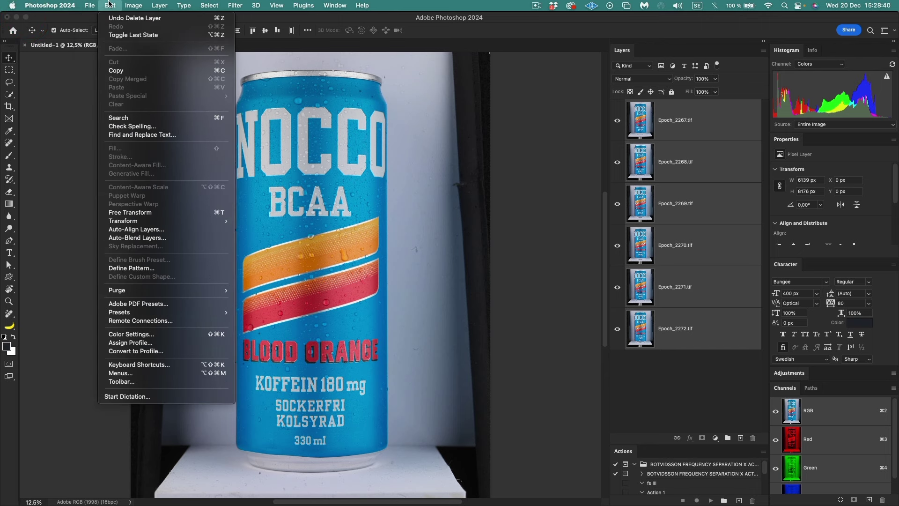
pyautogui.click(133, 239)
pyautogui.click(539, 247)
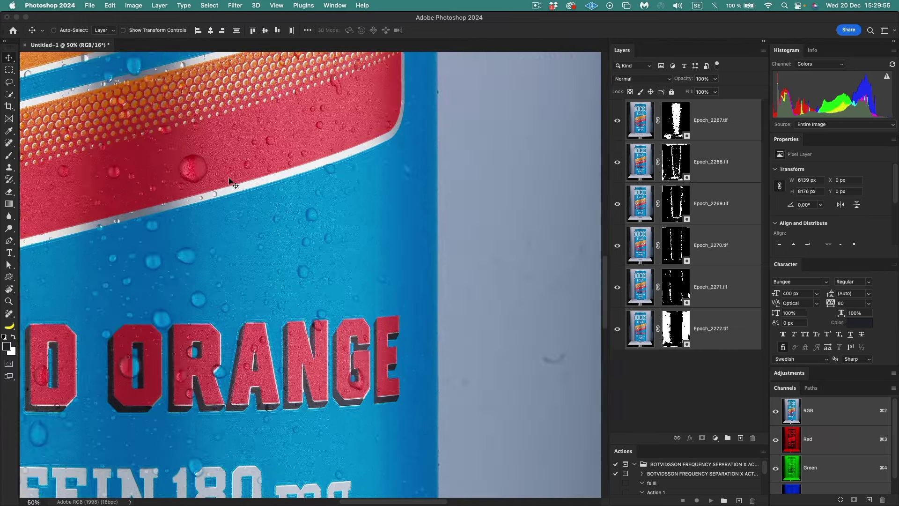
pyautogui.scroll(-2, 271, 187)
pyautogui.moveTo(327, 162); pyautogui.dragTo(350, 317)
pyautogui.scroll(5, 351, 317)
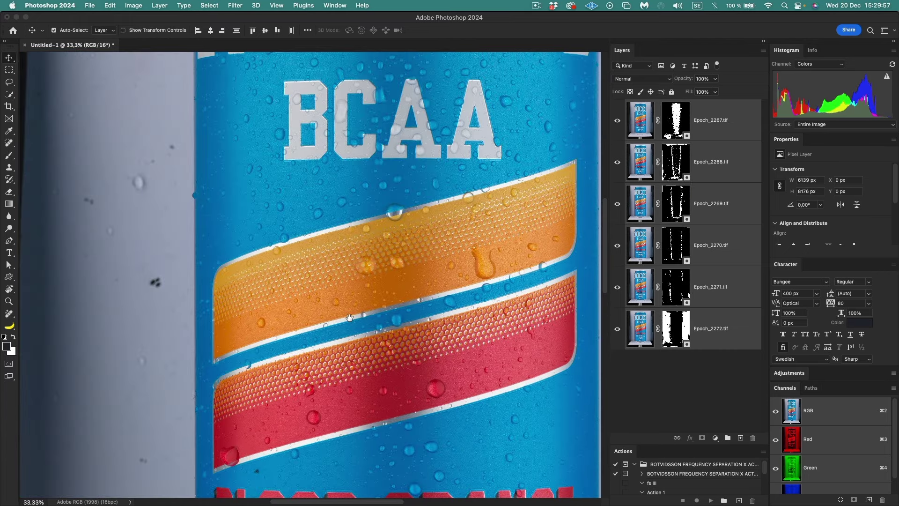
pyautogui.scroll(5, 297, 287)
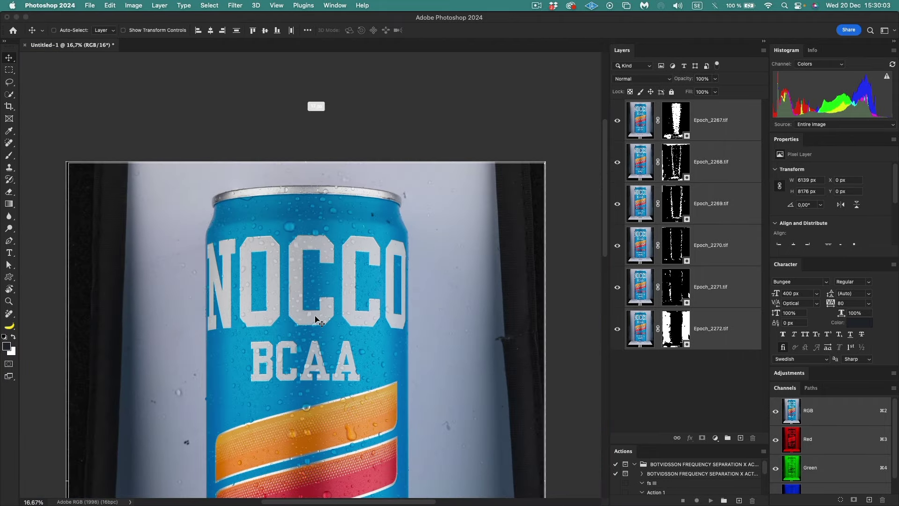
# Group the six Epoch layers, stamp them into a merged layer, and remove its background
pyautogui.click(642, 113)
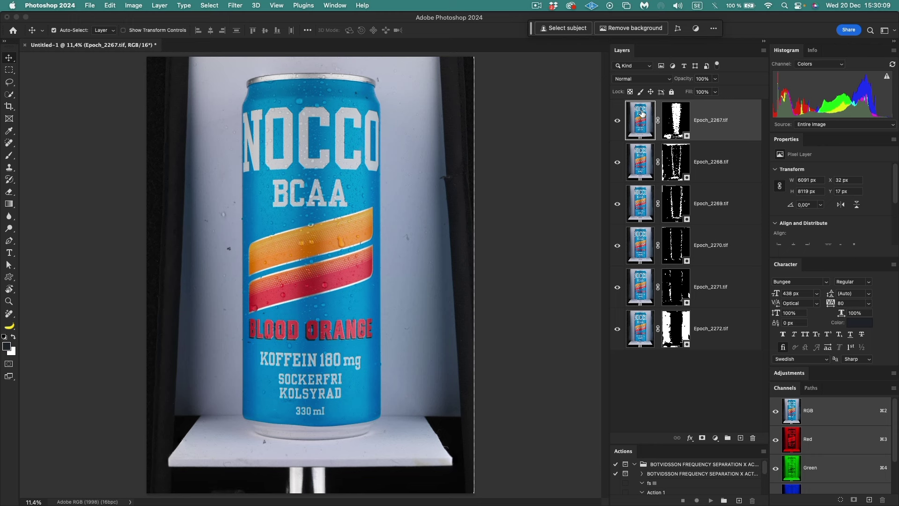
pyautogui.keyDown('shift'); pyautogui.click(640, 334); pyautogui.keyUp('shift')
pyautogui.press('super+g')
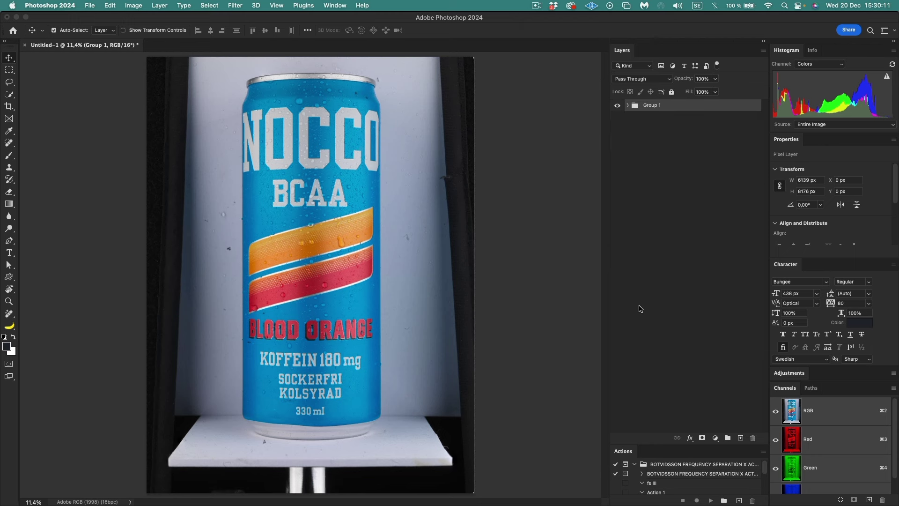
pyautogui.press('super+alt+shift+e')
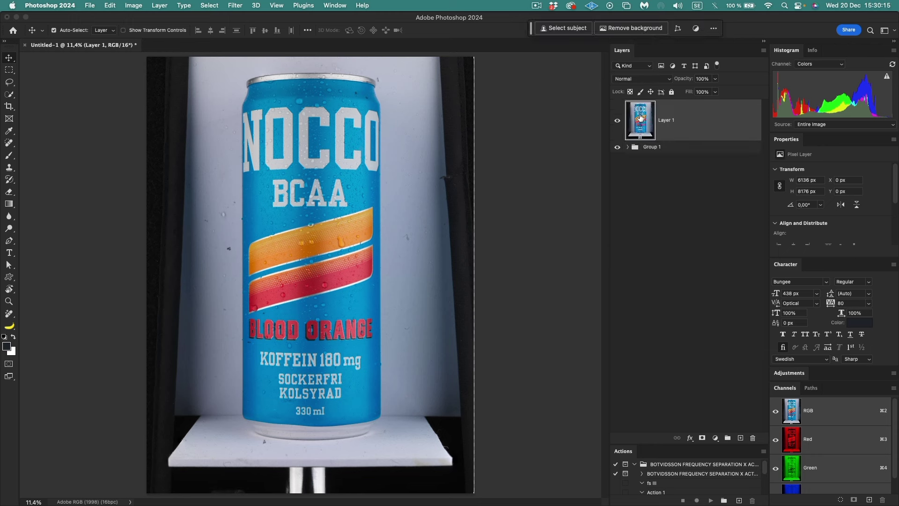
pyautogui.click(622, 28)
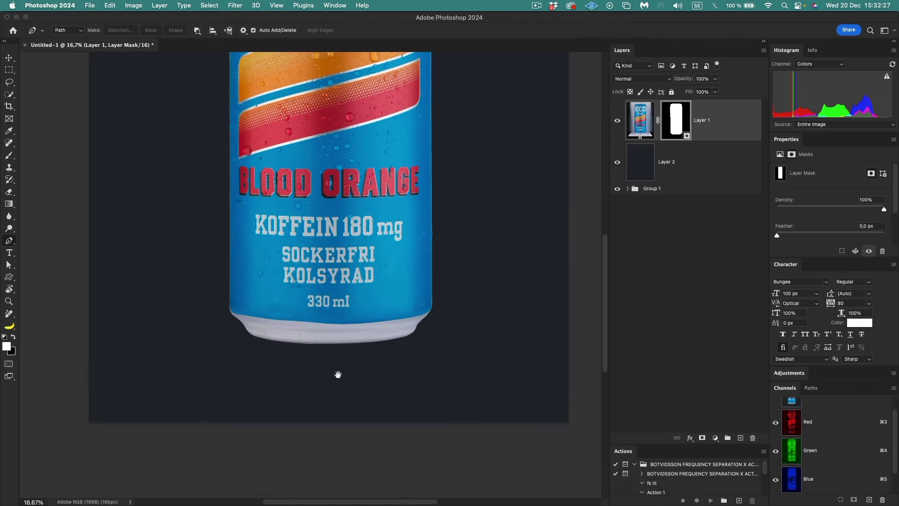
pyautogui.press('super+minus')
pyautogui.press('super+minus')
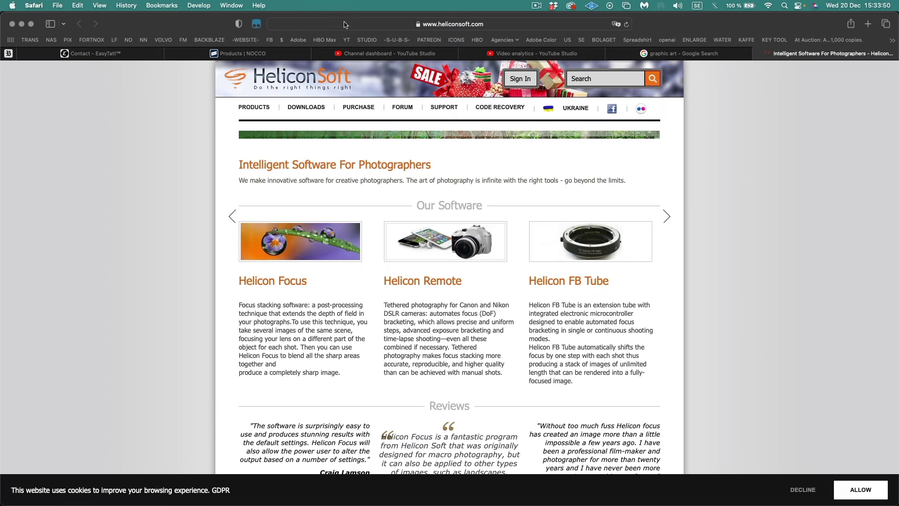
# Search Google Images for 'nocco advertising' and preview the BevNET and NOCCO Mango ads
pyautogui.click(342, 25)
pyautogui.write('nocco')
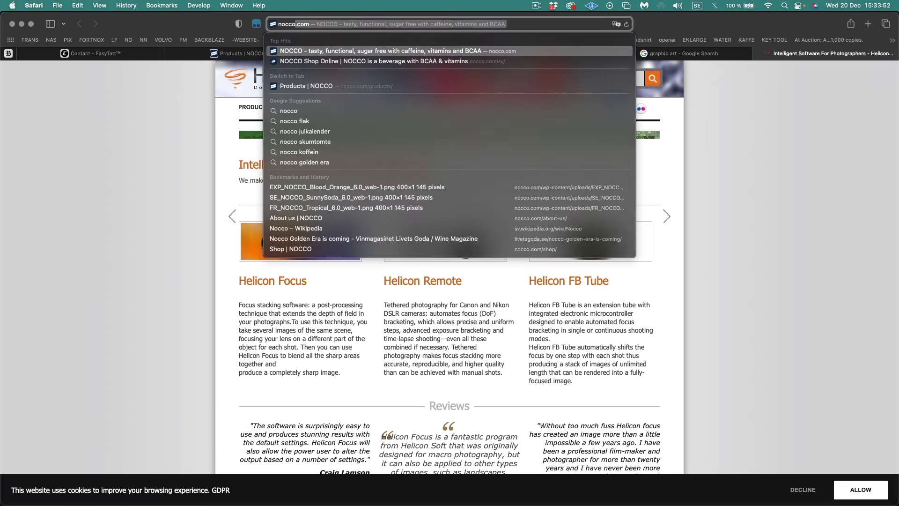
pyautogui.write(' adverti')
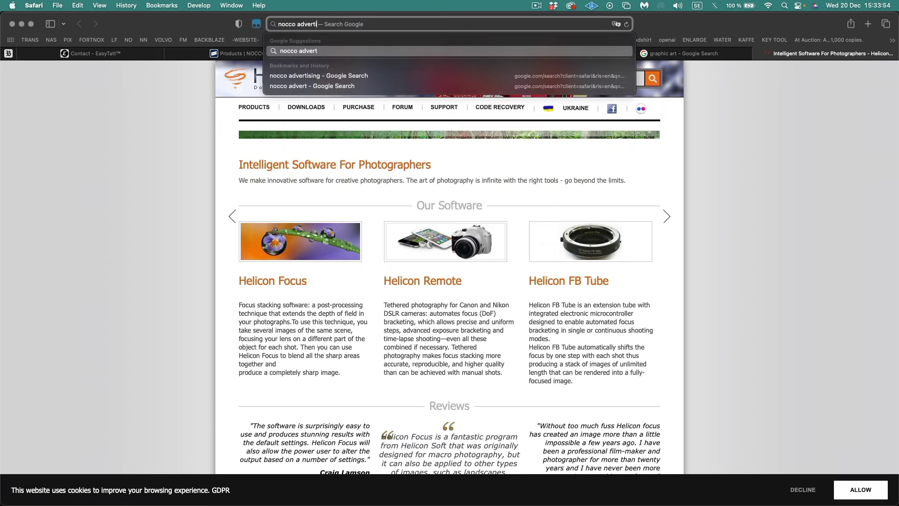
pyautogui.write('sing')
pyautogui.press('Return')
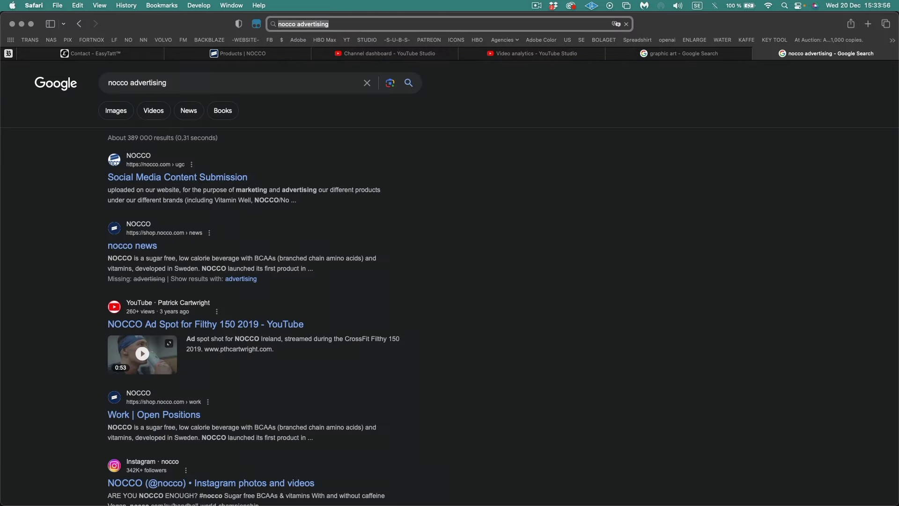
pyautogui.click(114, 111)
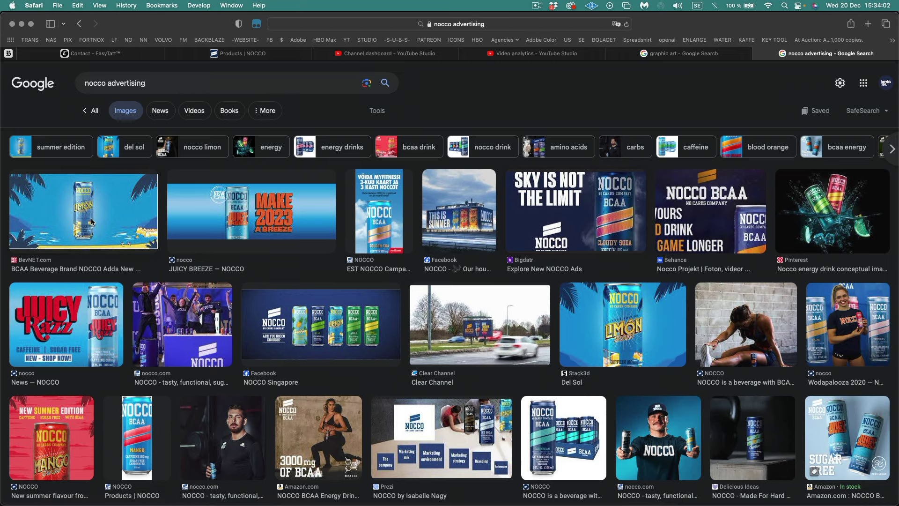
pyautogui.click(95, 204)
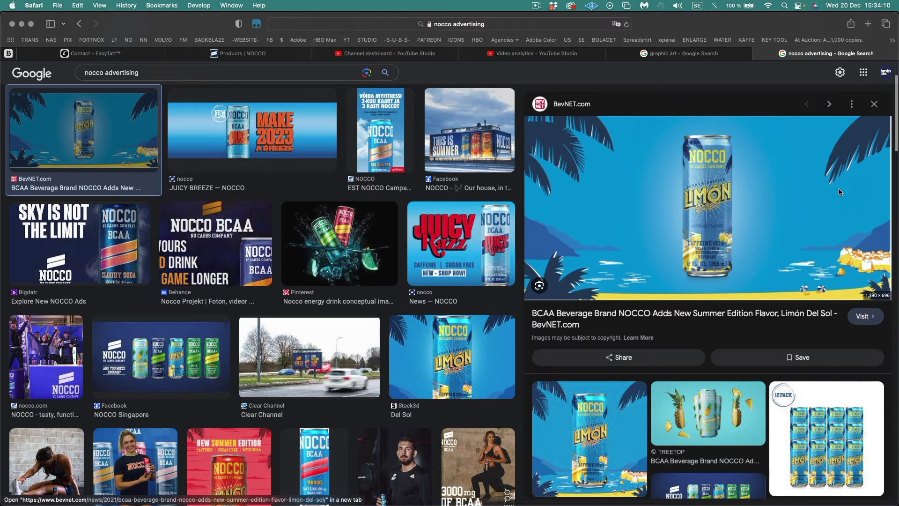
pyautogui.scroll(-5, 360, 206)
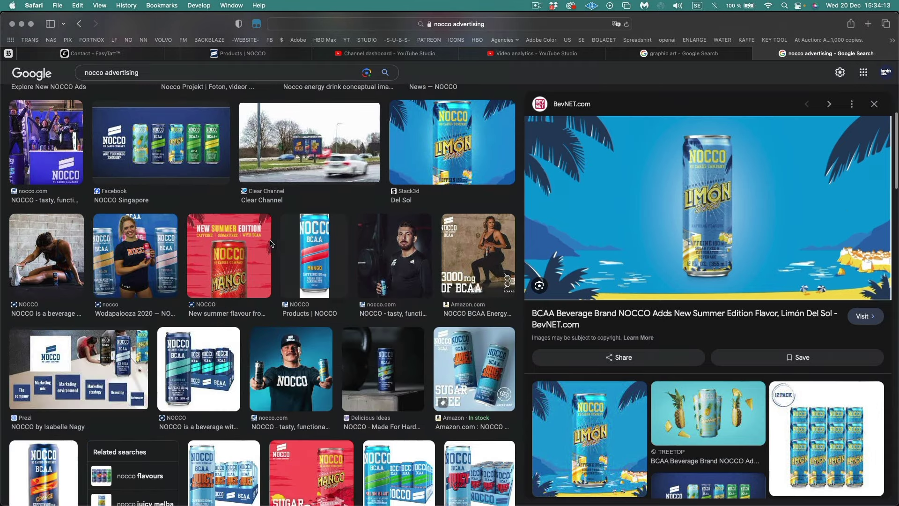
pyautogui.click(254, 252)
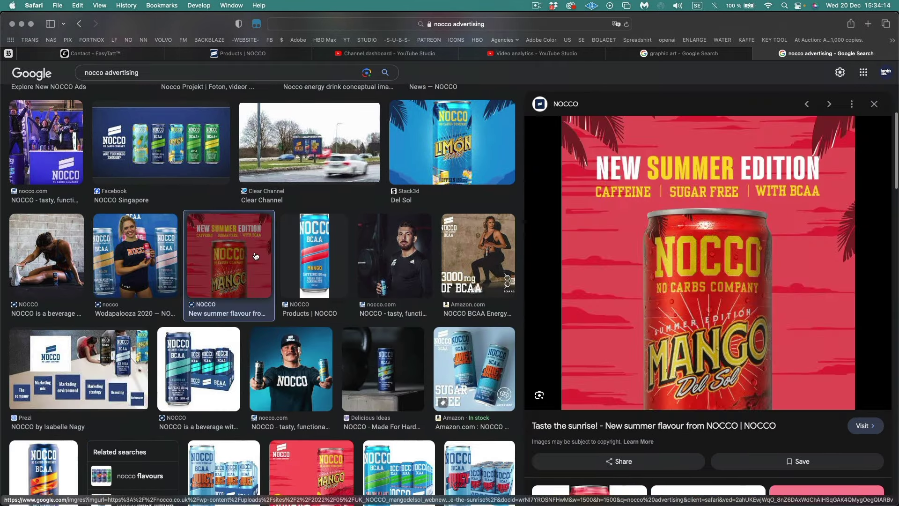
pyautogui.scroll(-3, 254, 251)
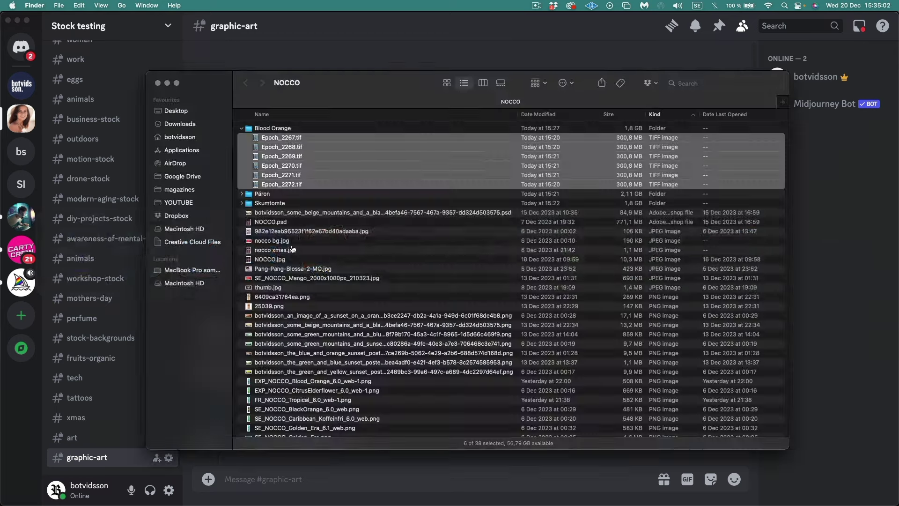
# Preview nocco bg.jpg, then start Midjourney's /describe command in Discord
pyautogui.press('space')
pyautogui.press('space')
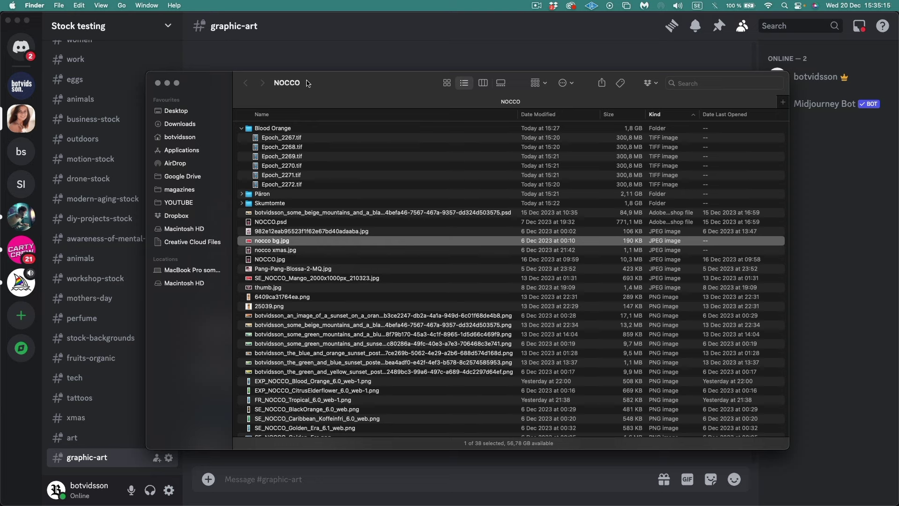
pyautogui.moveTo(326, 83); pyautogui.dragTo(512, 25)
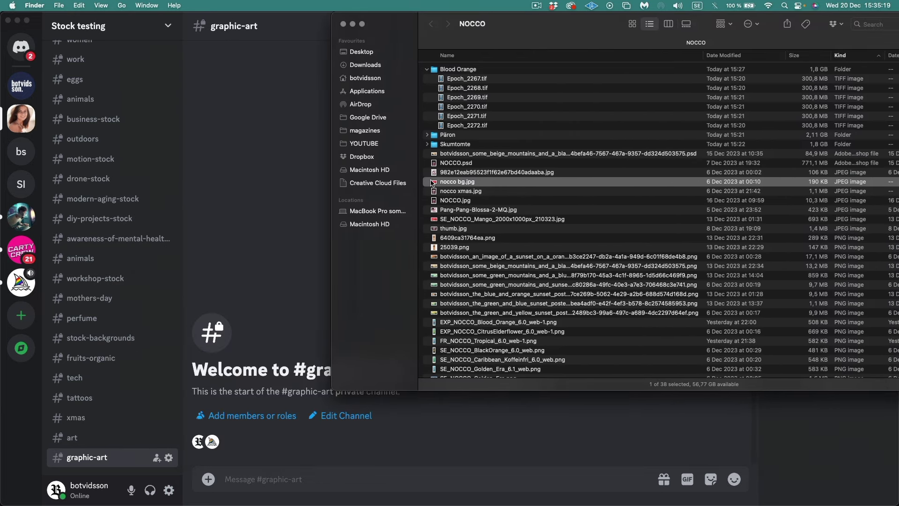
pyautogui.click(243, 487)
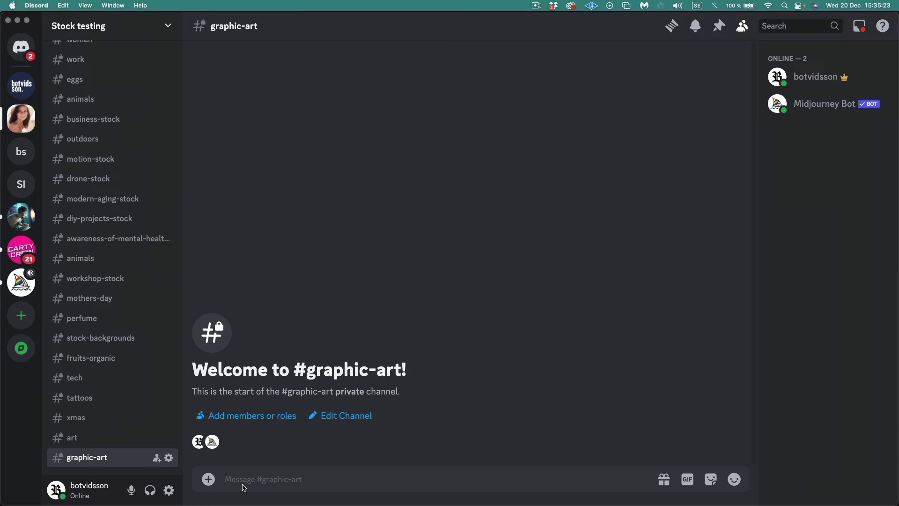
pyautogui.write('/')
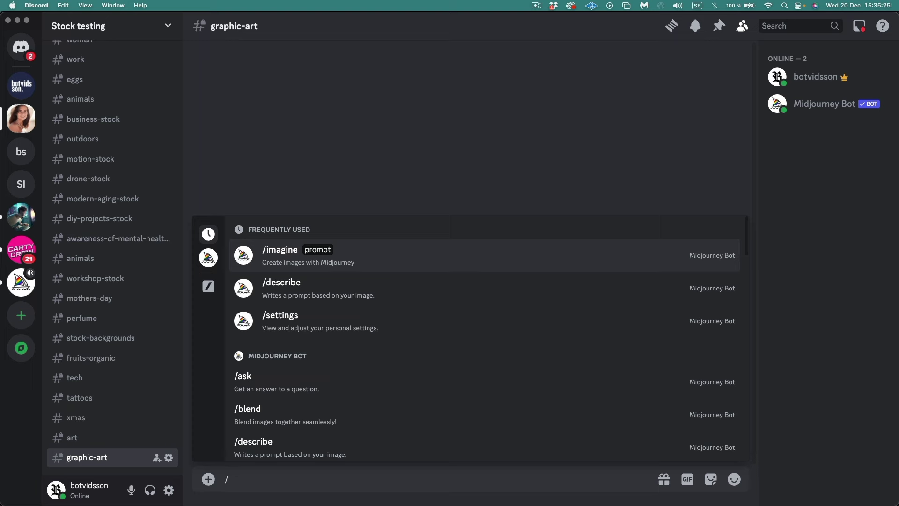
pyautogui.write('des')
pyautogui.press('Return')
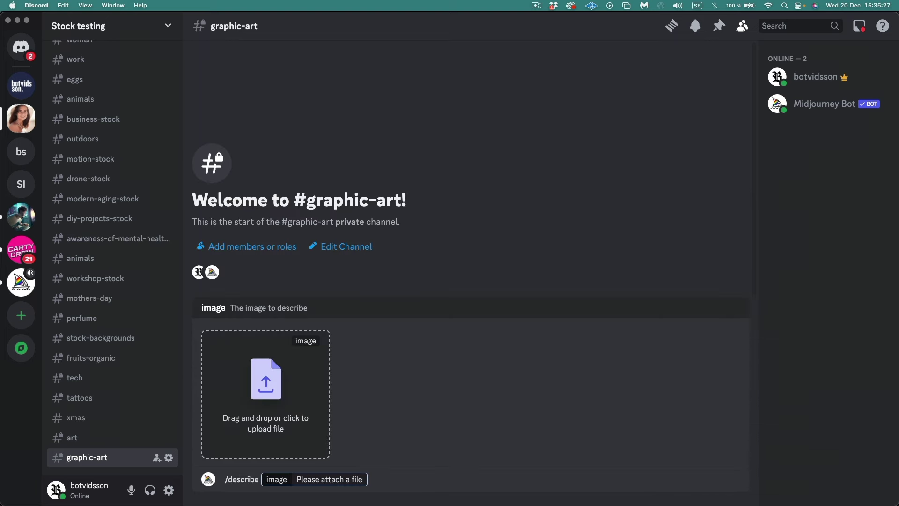
# Attach nocco bg.jpg to /describe, send it, and open the first suggested prompt
pyautogui.press('super+Tab')
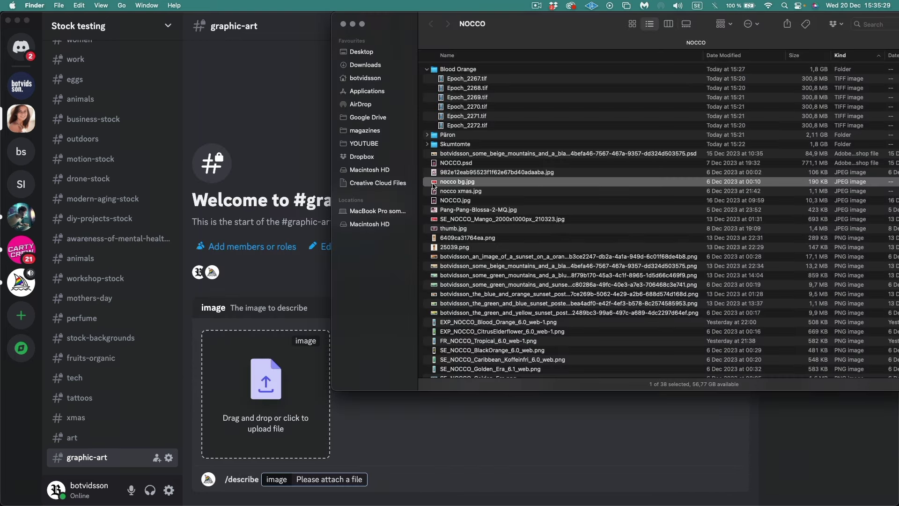
pyautogui.moveTo(433, 186); pyautogui.dragTo(279, 384)
pyautogui.click(292, 445)
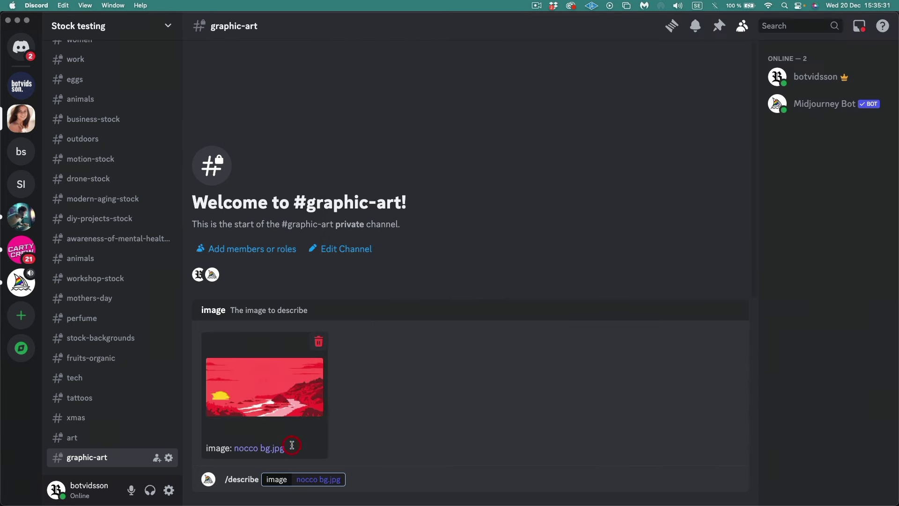
pyautogui.press('Return')
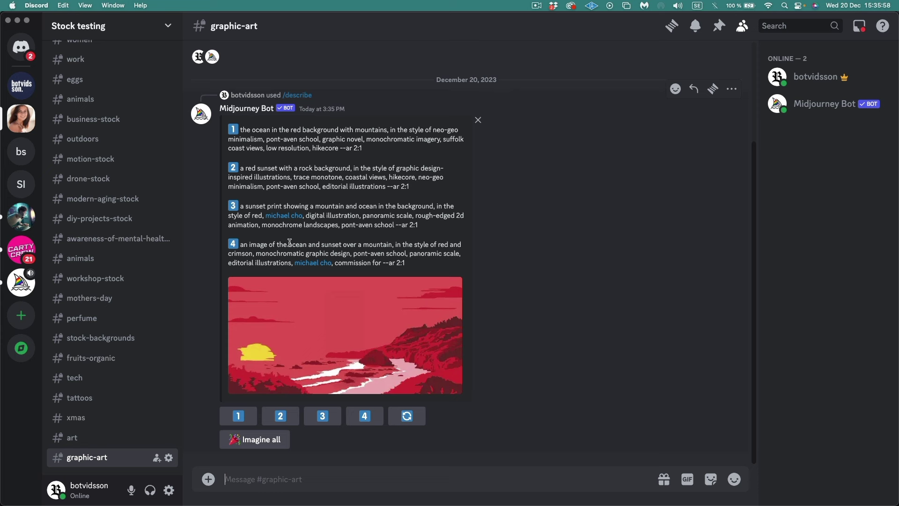
pyautogui.click(245, 419)
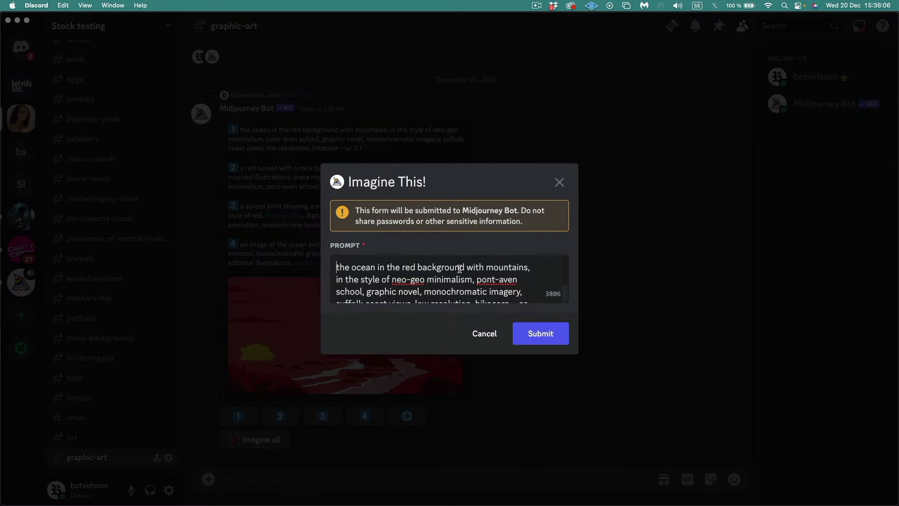
# Recolour the first prompt to 'blue and orange' and submit it
pyautogui.press('super+Tab')
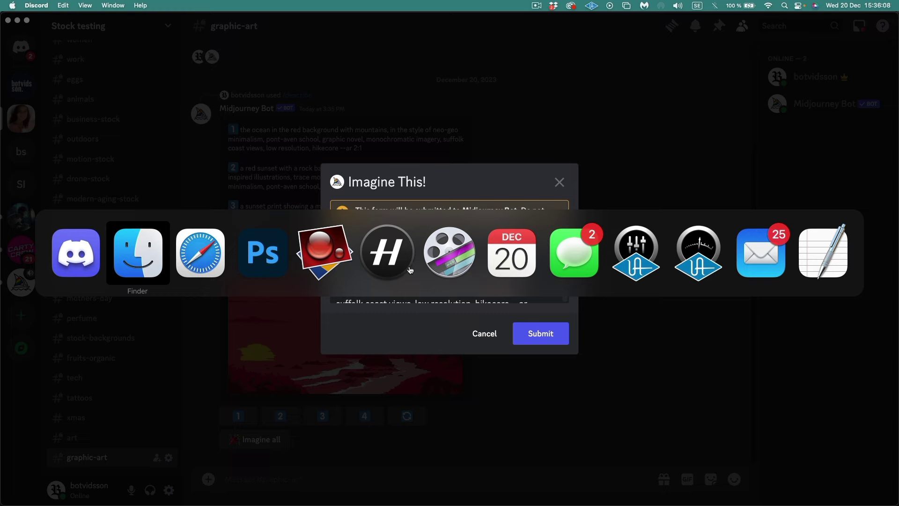
pyautogui.click(263, 253)
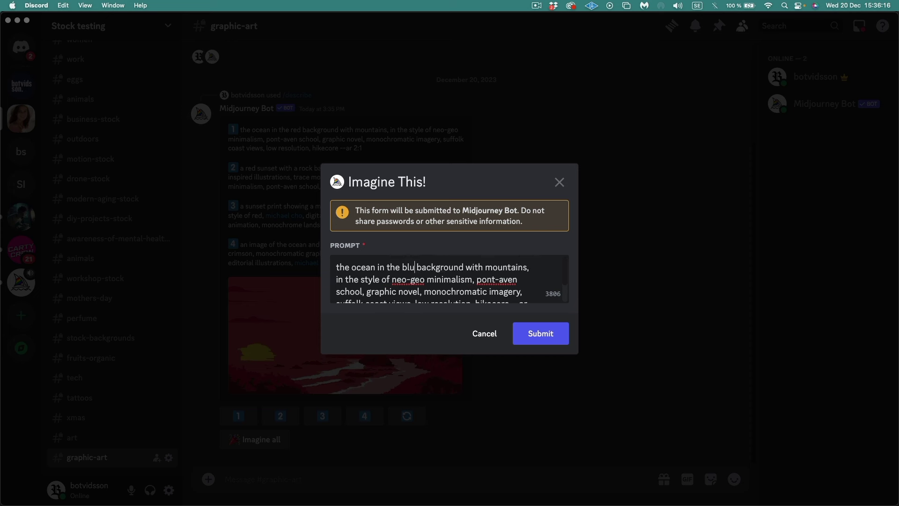
pyautogui.write('e and orange background with')
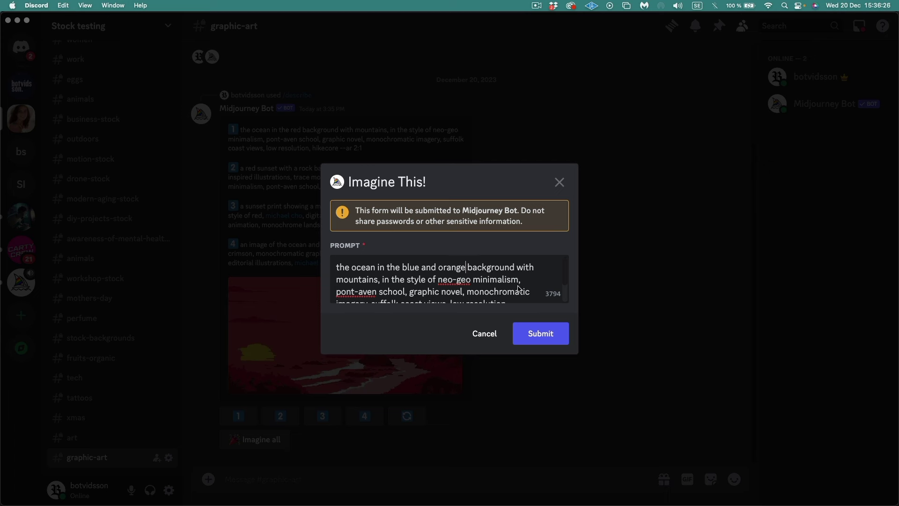
pyautogui.scroll(-3, 520, 289)
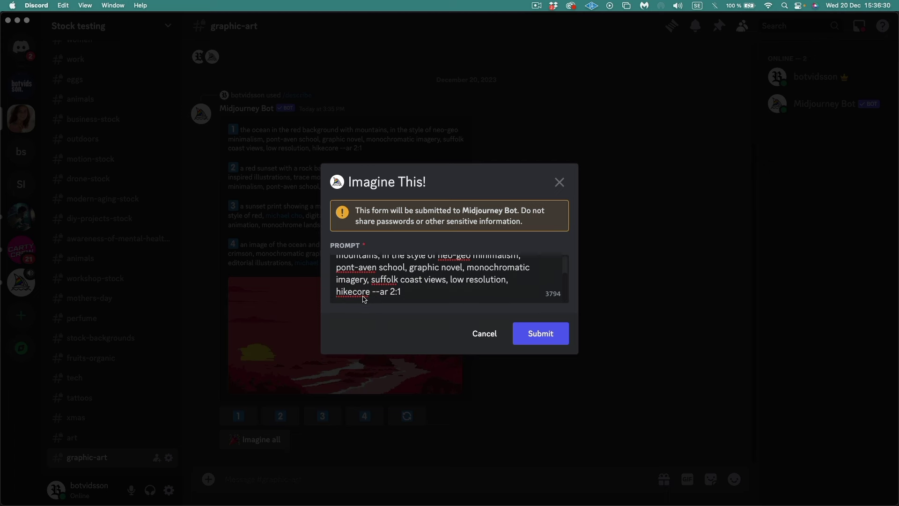
pyautogui.click(542, 340)
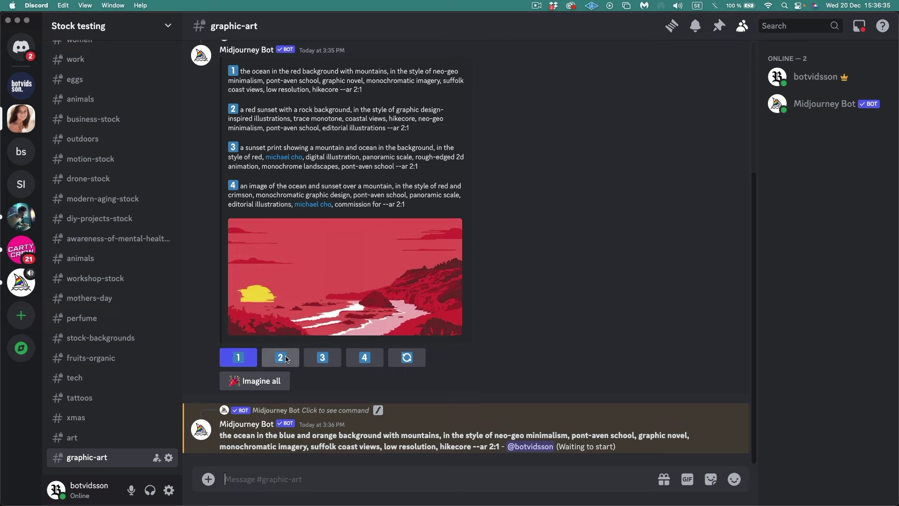
# Replace 'red' in the second suggested prompt with 'orange and blue' and submit it
pyautogui.click(283, 358)
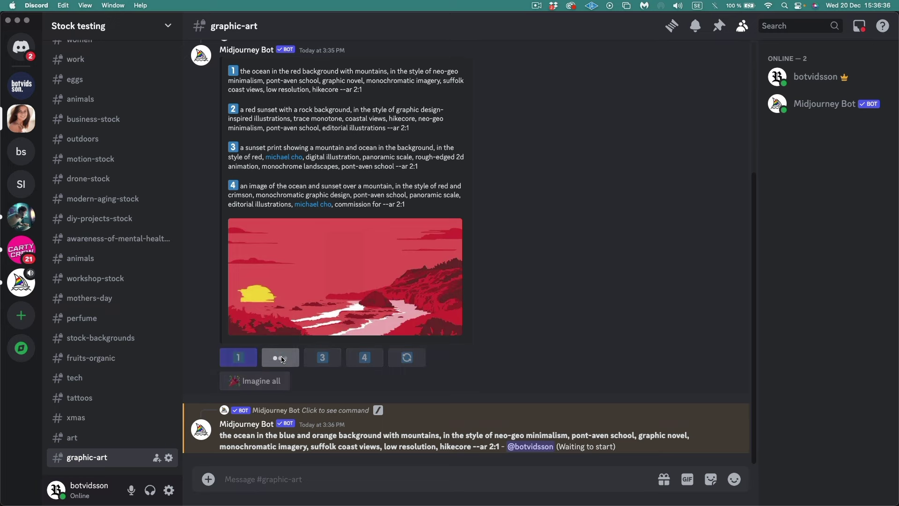
pyautogui.doubleClick(346, 269)
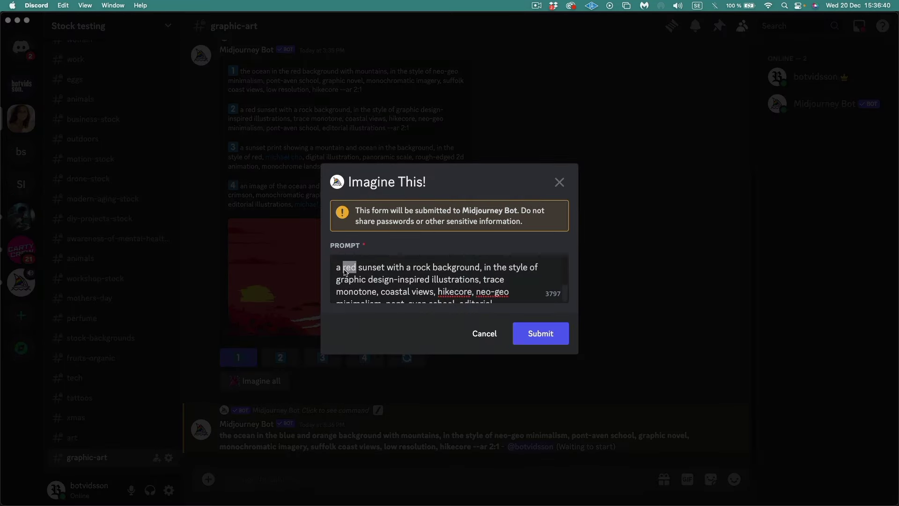
pyautogui.write('orange an')
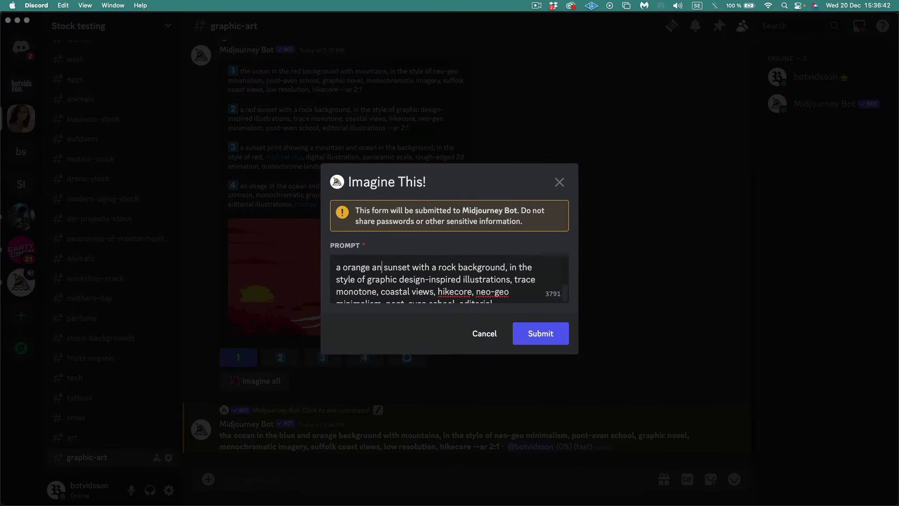
pyautogui.write('d blue')
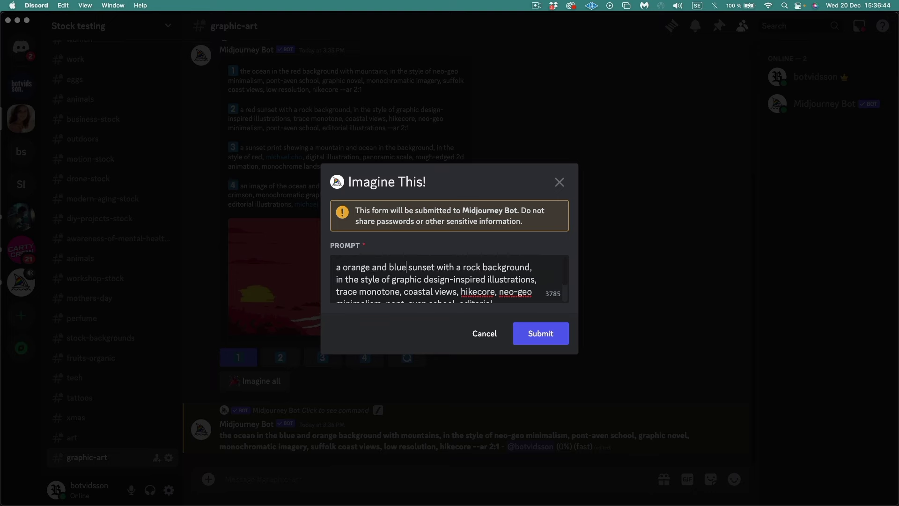
pyautogui.scroll(-2, 497, 284)
pyautogui.click(539, 337)
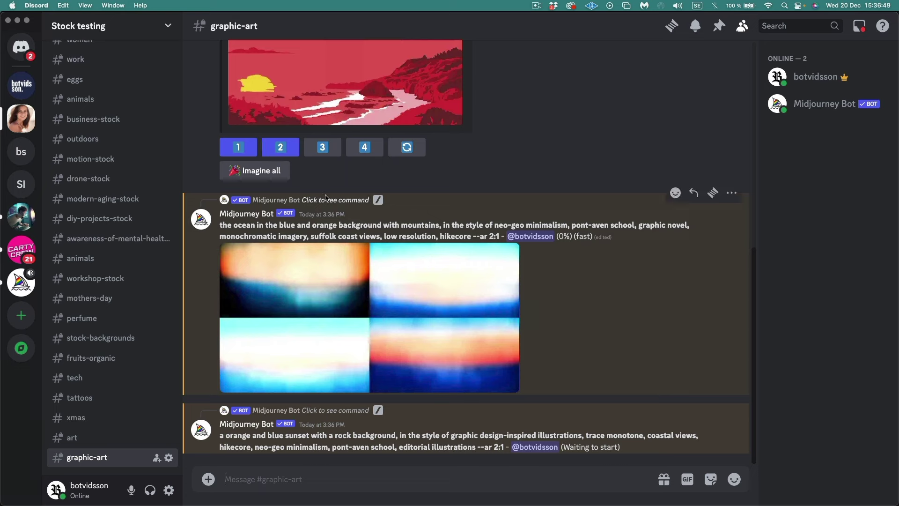
# Recolour the third sunset-print and fourth ocean-over-a-mountain prompts to blue and orange, submitting both
pyautogui.click(321, 148)
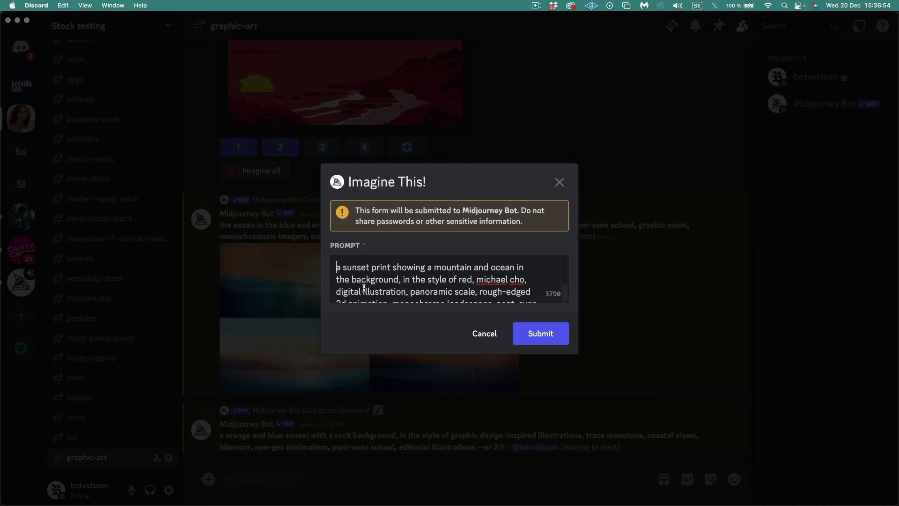
pyautogui.doubleClick(471, 280)
pyautogui.write('blue and orang')
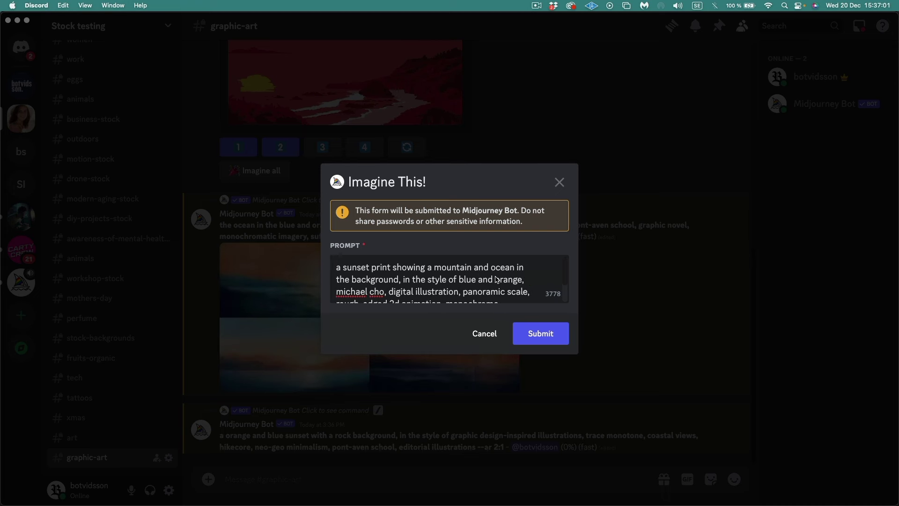
pyautogui.click(541, 332)
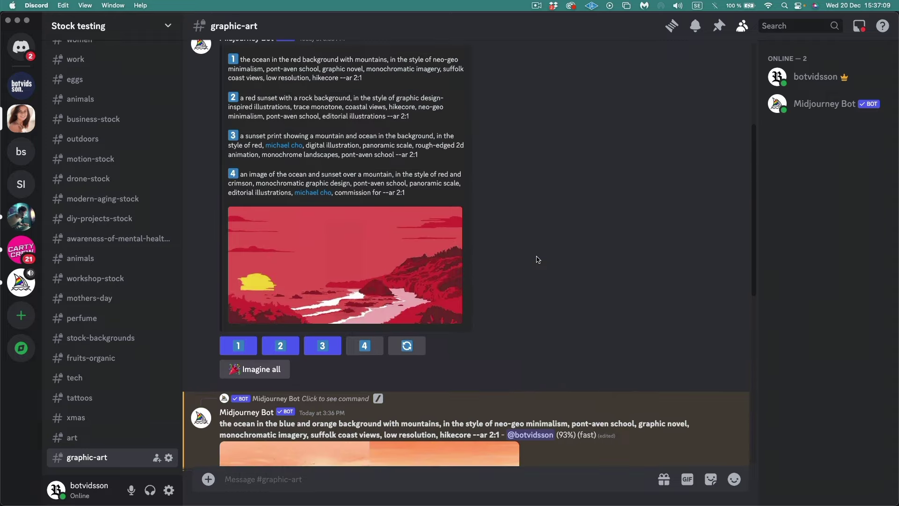
pyautogui.click(365, 345)
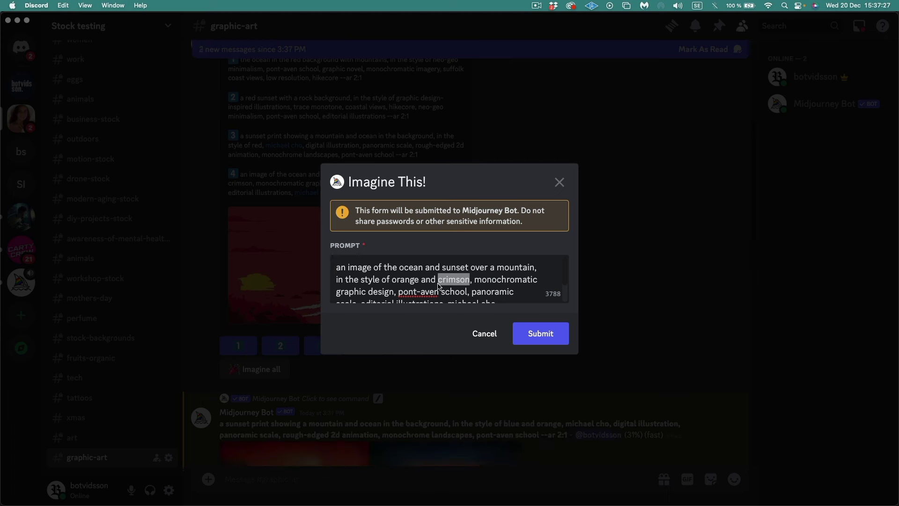
pyautogui.write('blue')
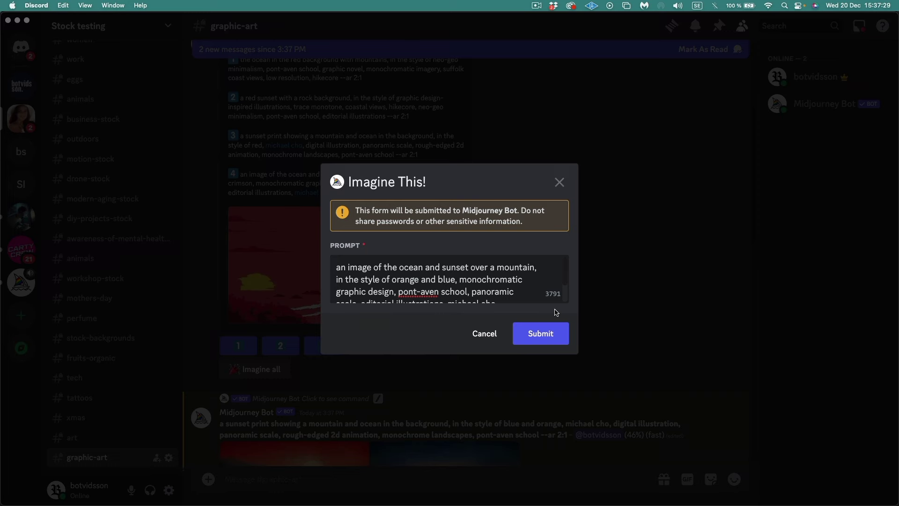
pyautogui.click(539, 333)
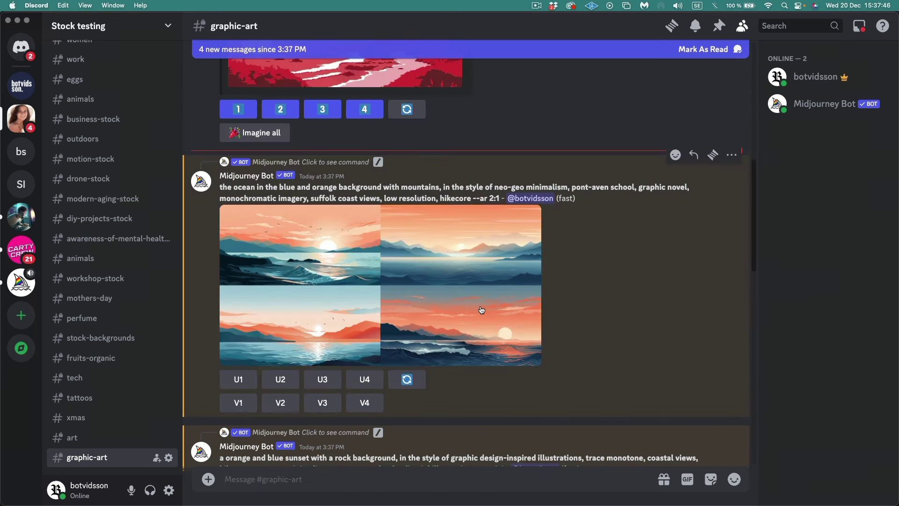
# Enlarge the blue-and-orange ocean grid and the rock sunset grid to compare them
pyautogui.click(408, 323)
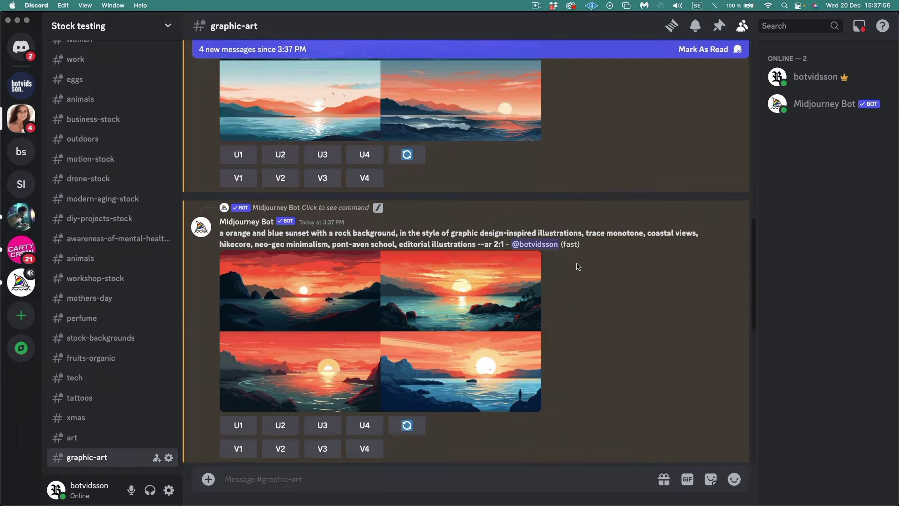
pyautogui.scroll(-2, 579, 267)
pyautogui.scroll(-1, 578, 266)
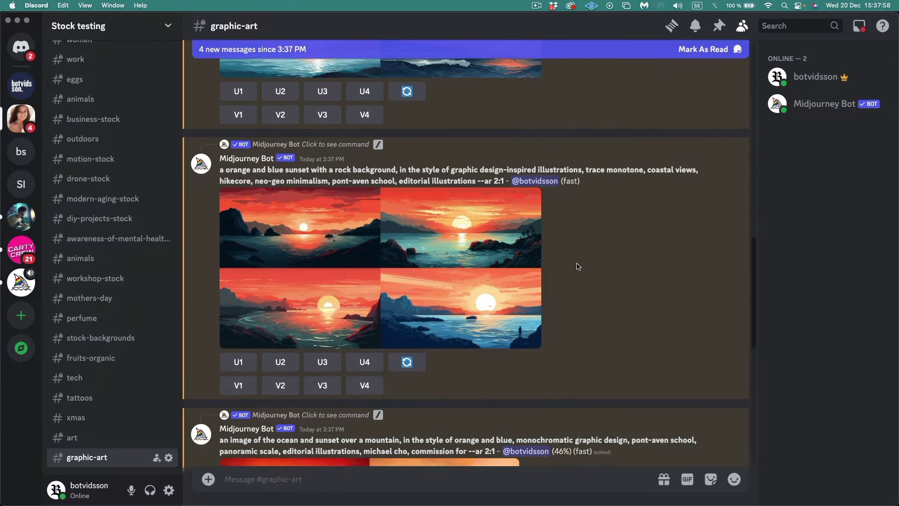
pyautogui.click(457, 313)
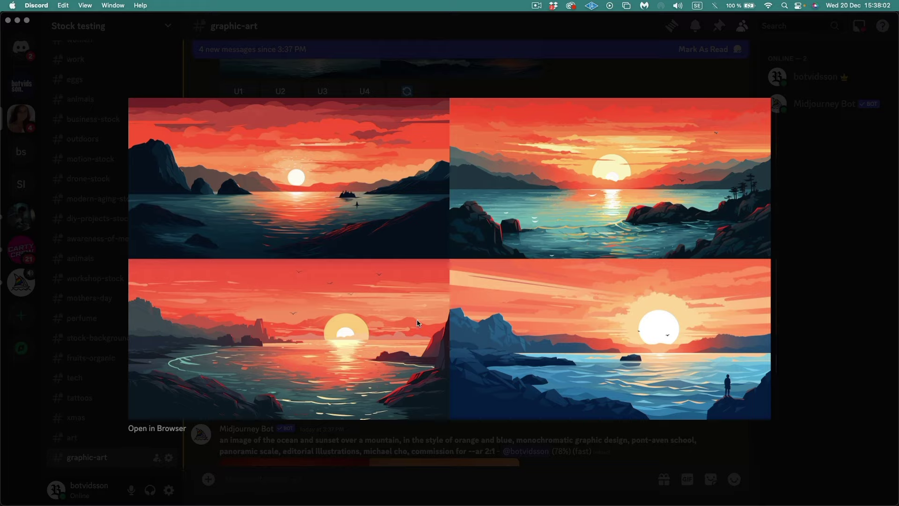
pyautogui.press('Escape')
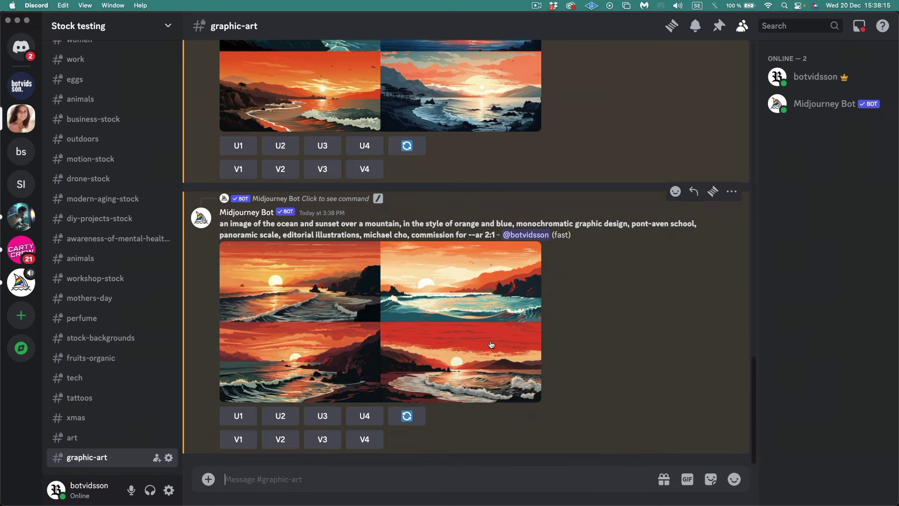
pyautogui.press('F11')
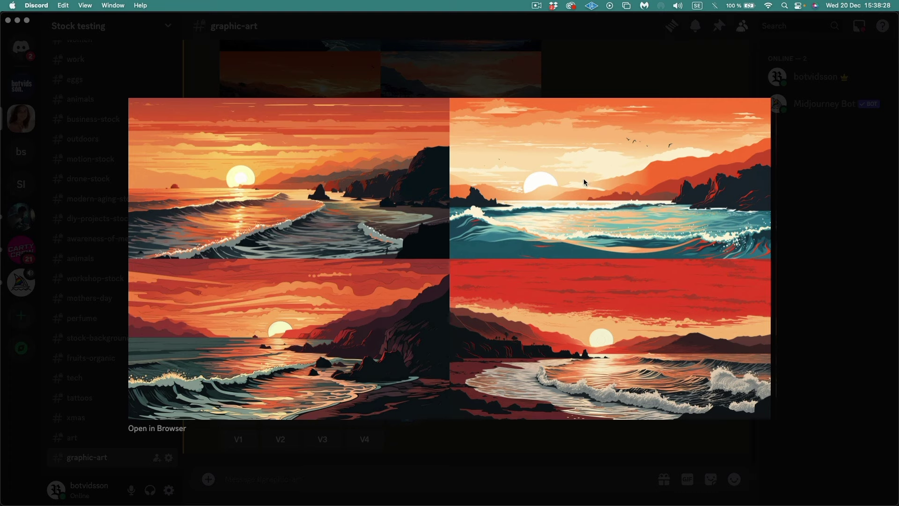
pyautogui.press('Escape')
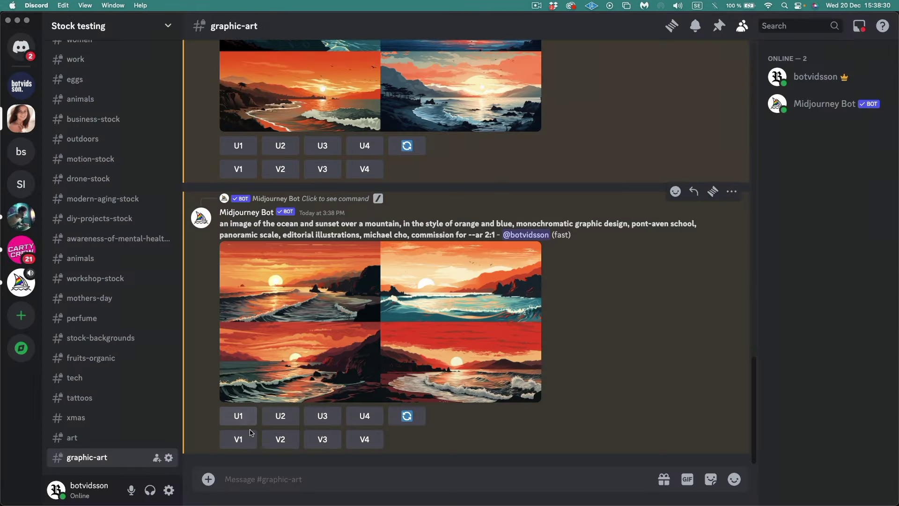
# Upscale image 2 at 4x and drag the full-size sunset into Photoshop
pyautogui.click(281, 415)
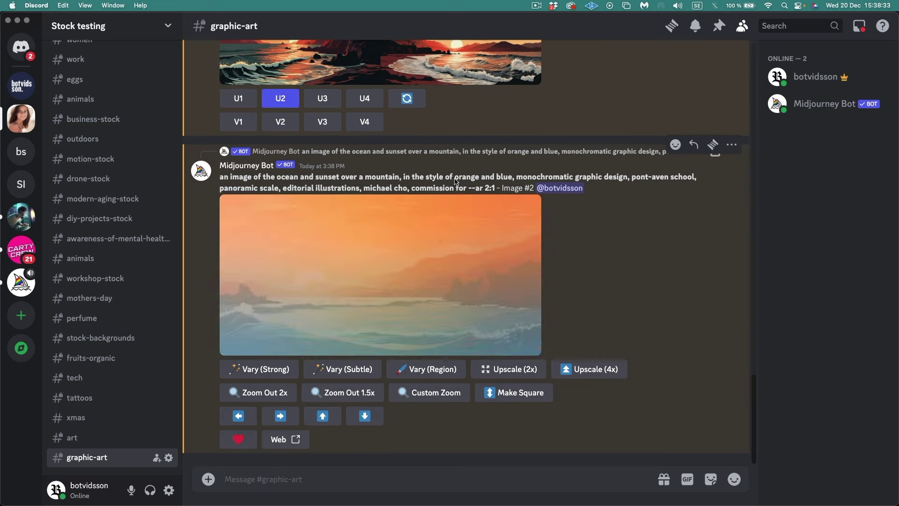
pyautogui.click(595, 372)
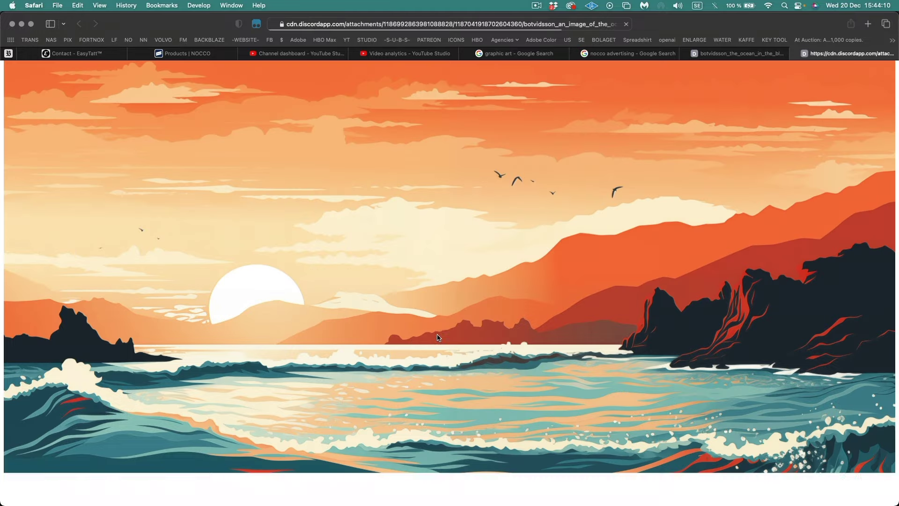
pyautogui.moveTo(438, 337); pyautogui.dragTo(519, 124)
pyautogui.press('F11')
pyautogui.press('F11')
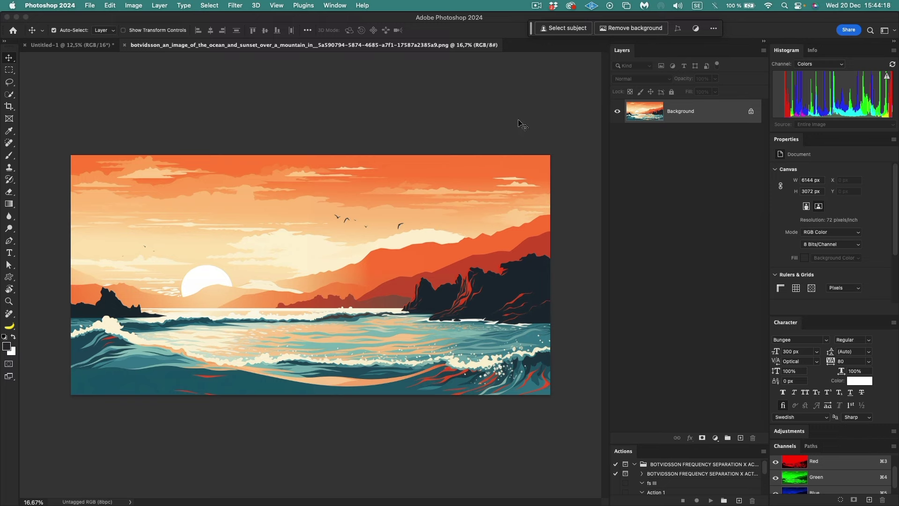
# Copy the NOCCO can layer into the sunset document, scale it to about 26%, and centre it on the waves
pyautogui.moveTo(641, 113); pyautogui.dragTo(331, 263)
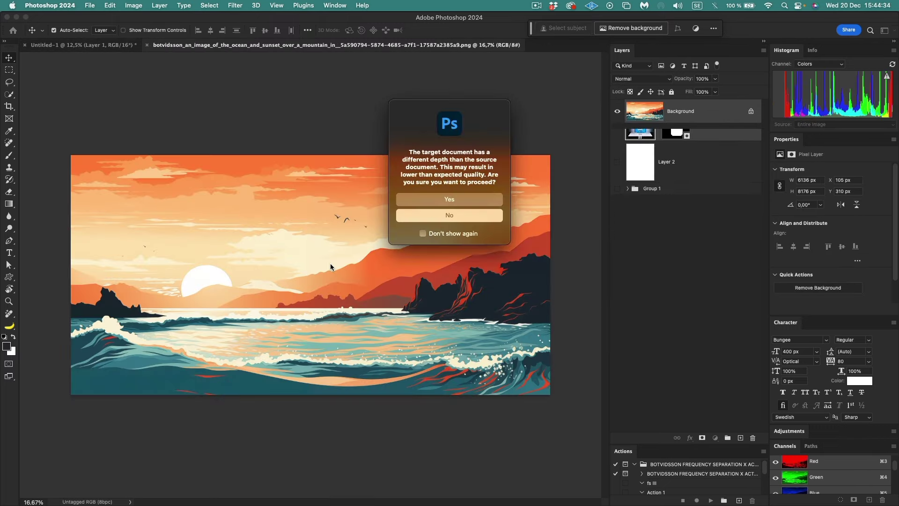
pyautogui.click(460, 206)
pyautogui.press('super+t')
pyautogui.press('super+minus')
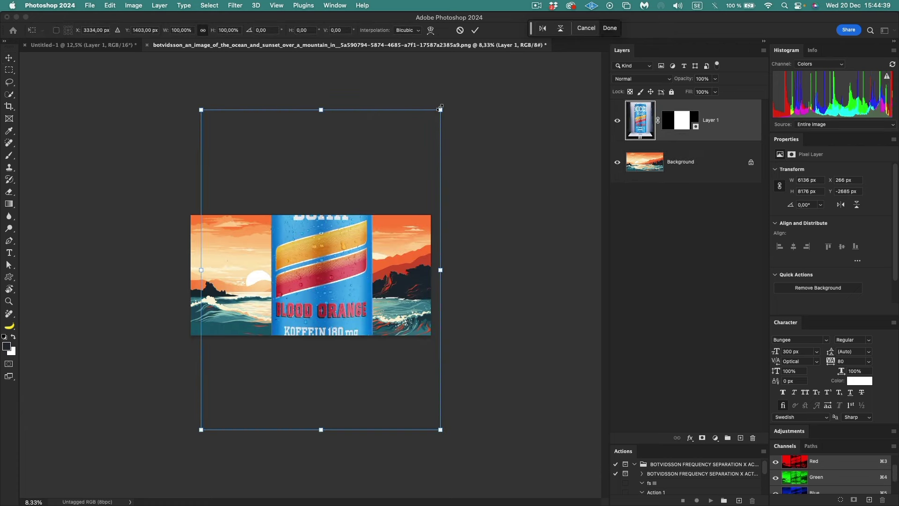
pyautogui.moveTo(440, 108); pyautogui.dragTo(365, 236)
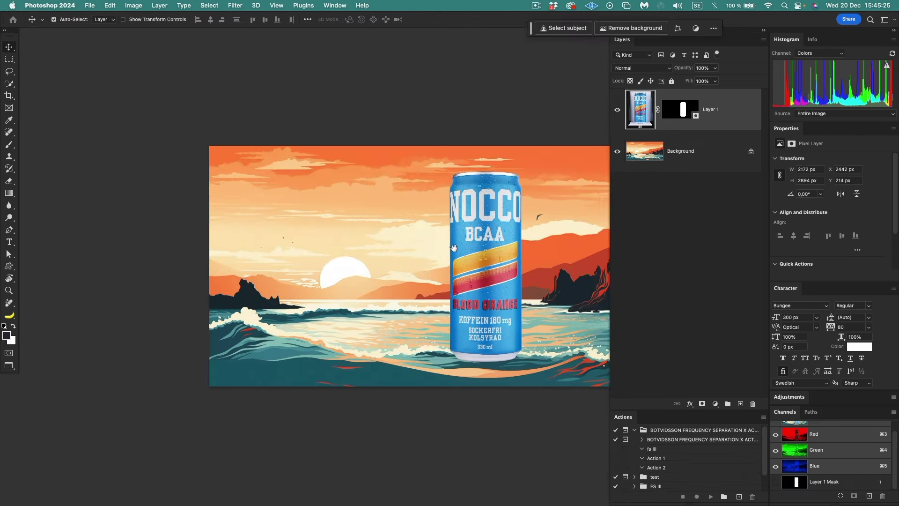
pyautogui.press('super+plus')
pyautogui.click(341, 241)
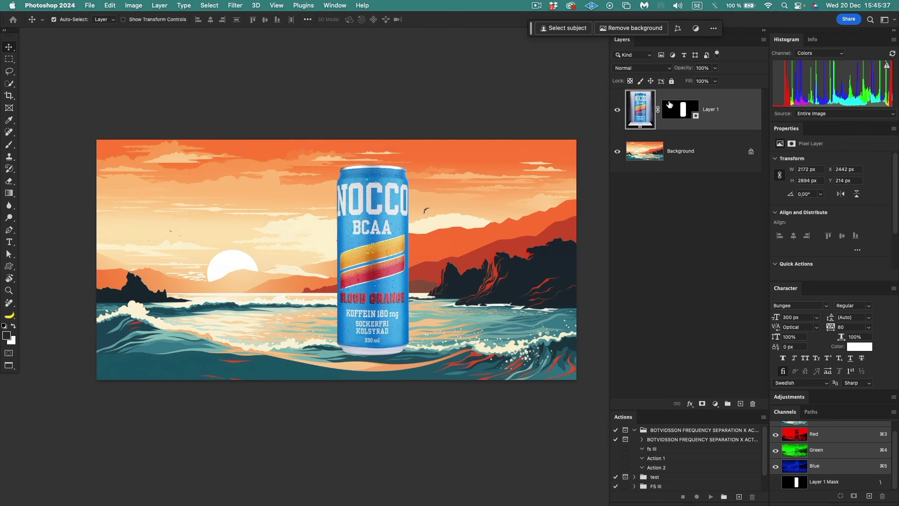
# Add a Hue/Saturation layer below the can and shift the master hue slightly warmer
pyautogui.click(715, 403)
pyautogui.click(730, 347)
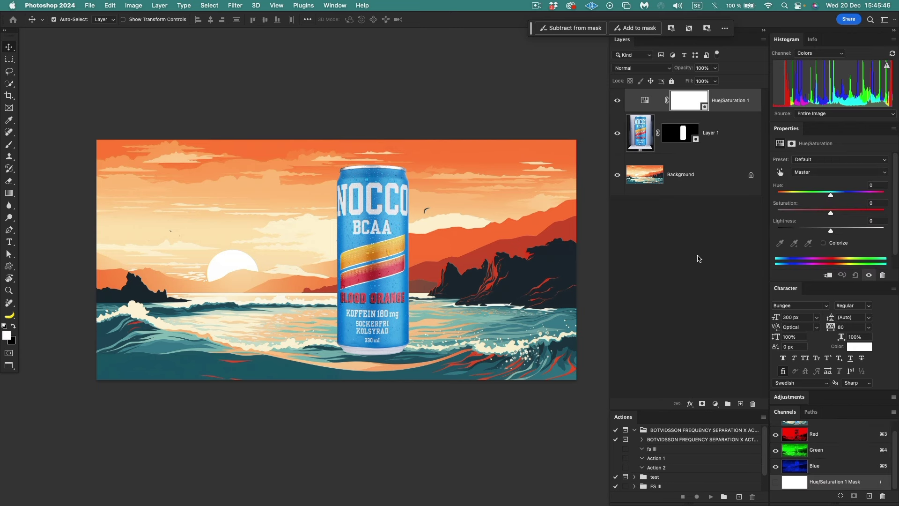
pyautogui.moveTo(665, 100); pyautogui.dragTo(665, 153)
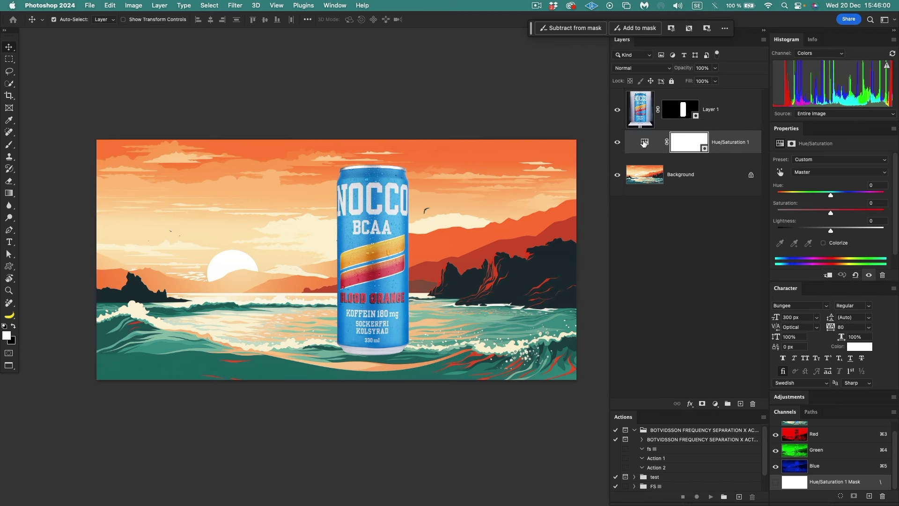
pyautogui.click(644, 143)
pyautogui.moveTo(831, 194); pyautogui.dragTo(835, 197)
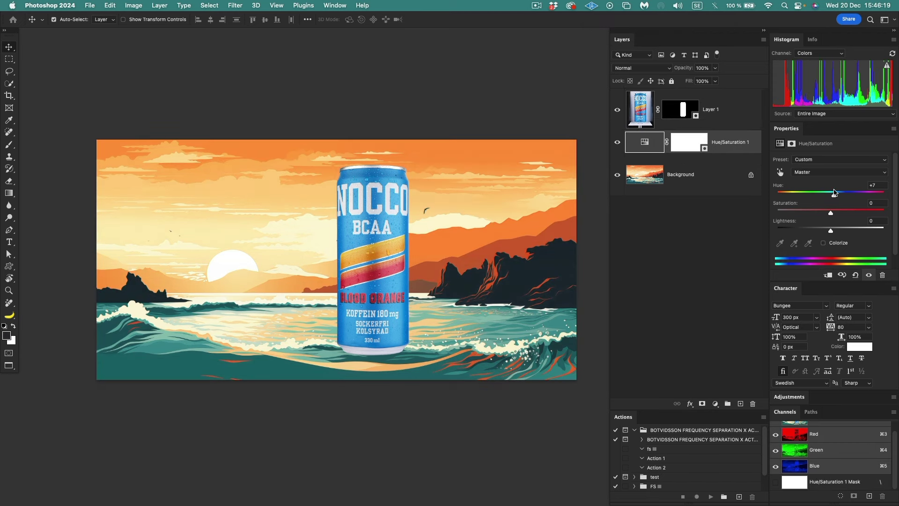
# Rotate, brighten and saturate the Cyans sea tones, then push highlights toward blue (Red +86, Blue +27)
pyautogui.click(825, 173)
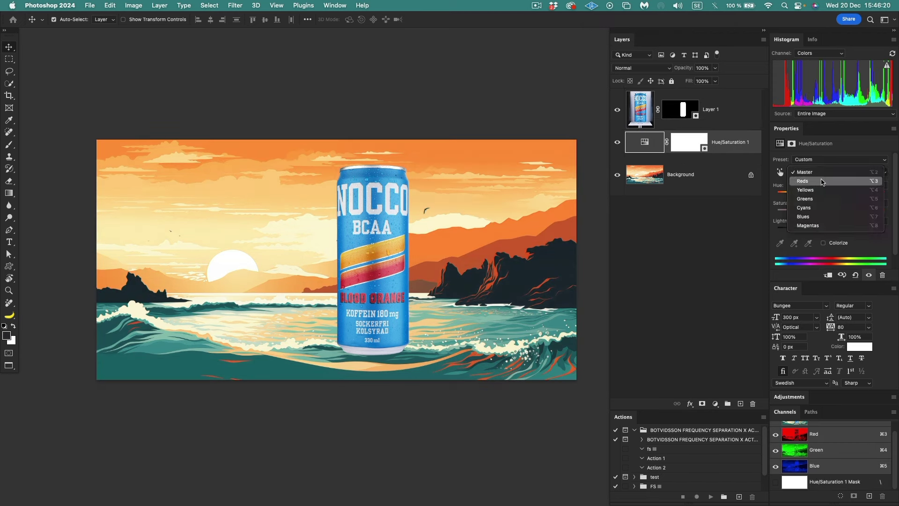
pyautogui.click(818, 209)
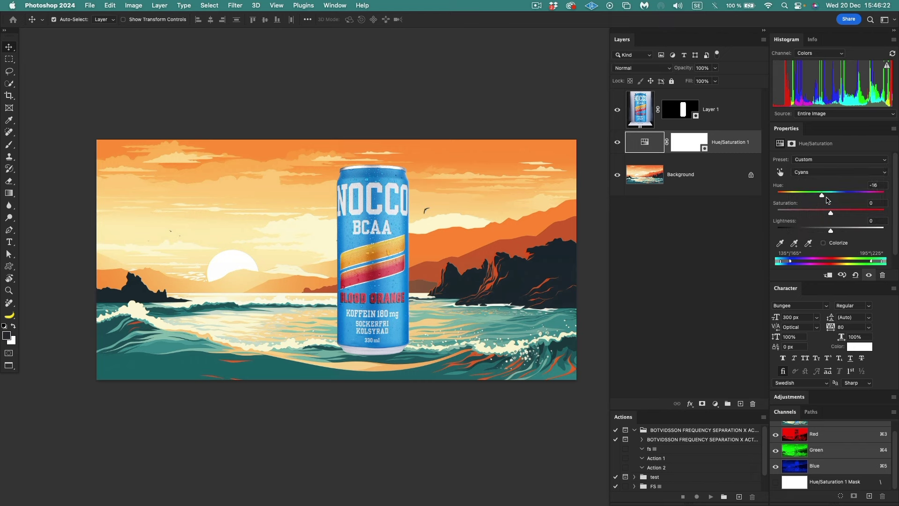
pyautogui.moveTo(827, 200)
pyautogui.mouseDown()
pyautogui.moveTo(838, 194)
pyautogui.moveTo(802, 196)
pyautogui.moveTo(829, 196)
pyautogui.mouseUp()
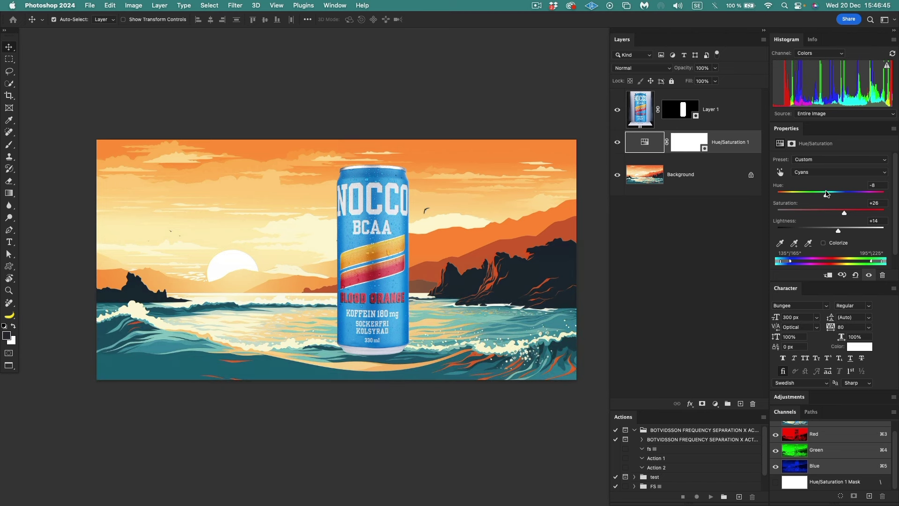
pyautogui.moveTo(828, 194); pyautogui.dragTo(825, 192)
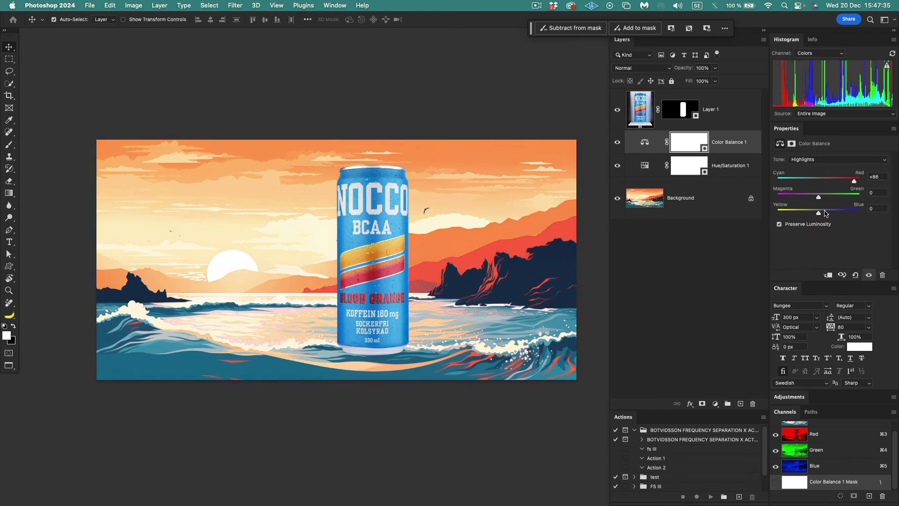
pyautogui.click(825, 213)
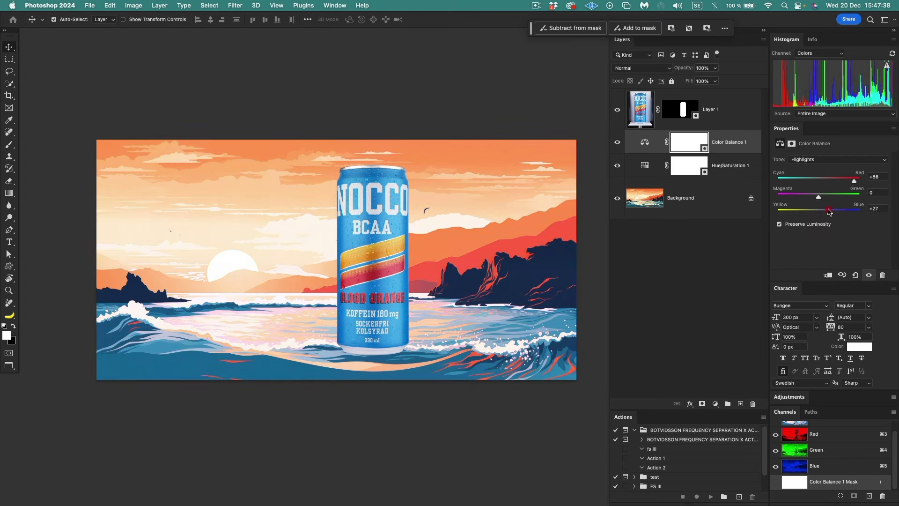